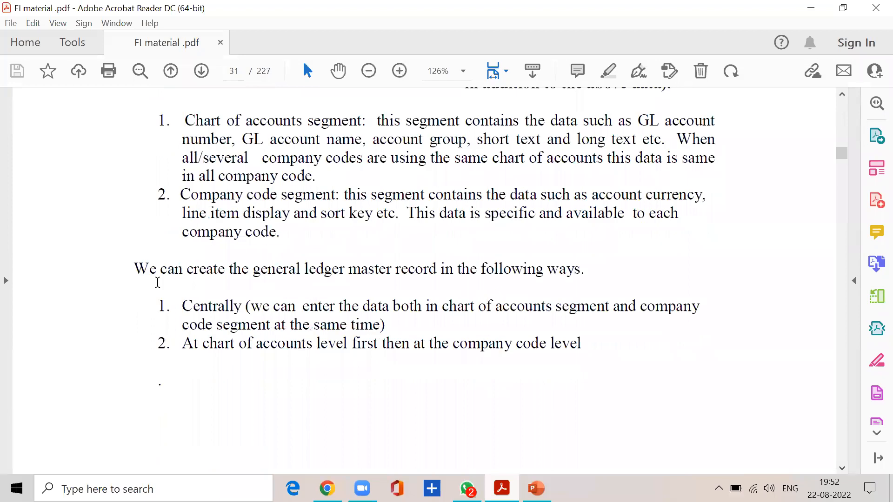
Read the two ways of creating a general ledger master record, centrally or at chart of accounts level and company code level.
{"action": "left_click_drag", "start_coordinate": [134, 269], "coordinate": [586, 272]}
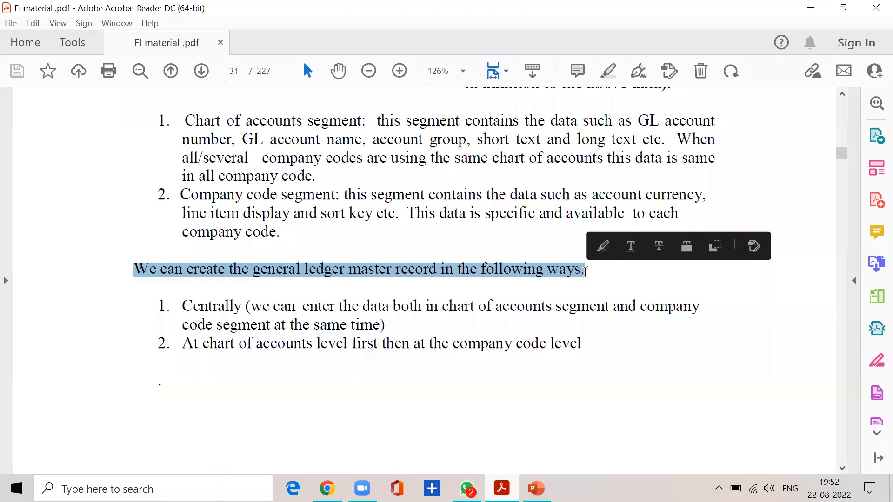
{"action": "left_click_drag", "start_coordinate": [181, 306], "coordinate": [700, 308]}
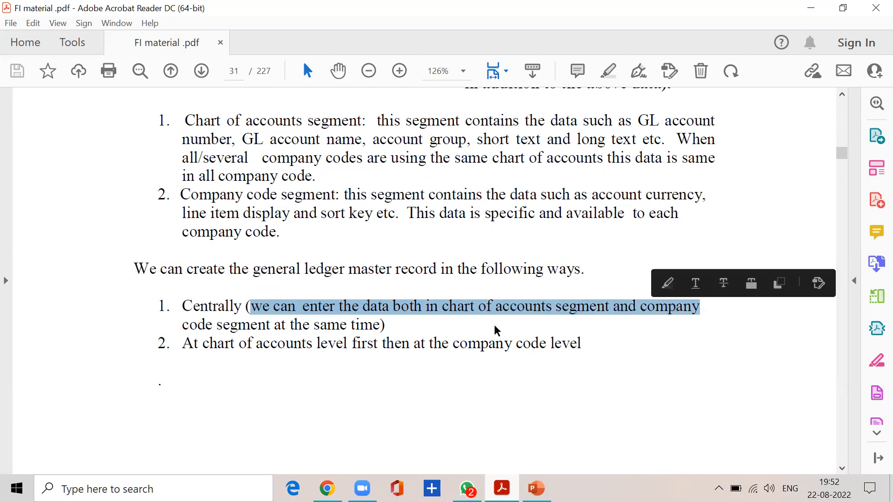
{"action": "left_click", "coordinate": [396, 325]}
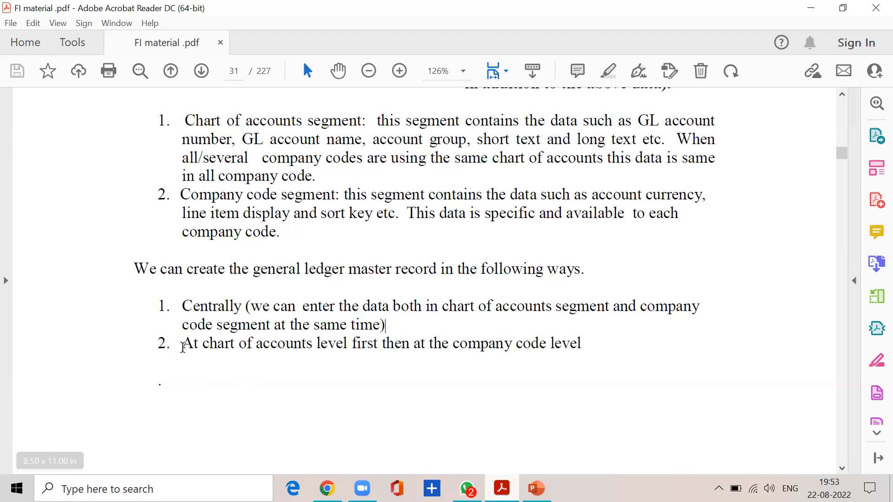
{"action": "left_click_drag", "start_coordinate": [182, 347], "coordinate": [574, 329]}
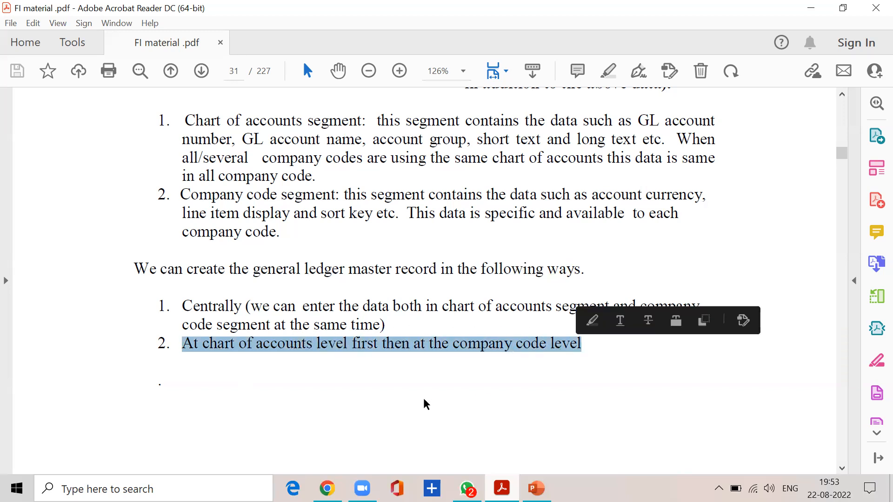
{"action": "left_click", "coordinate": [419, 383]}
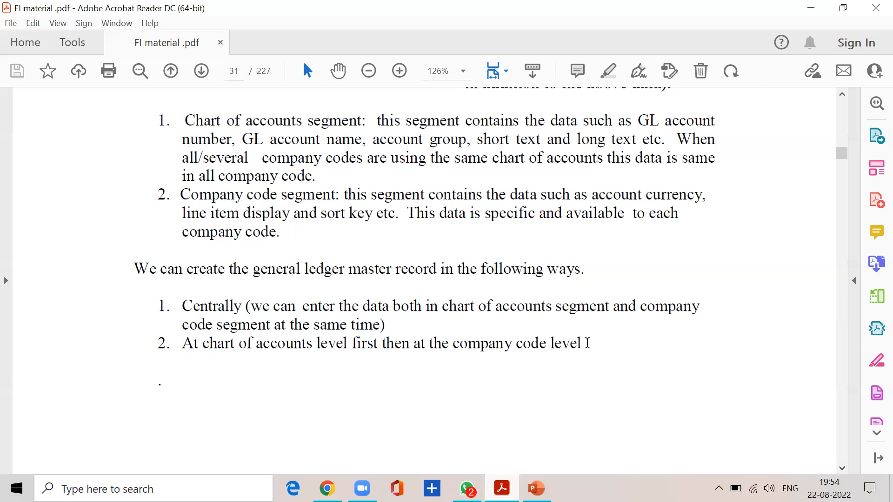
Read the instructions for creating the equity share capital account centrally, through the account group check with T code OBD4.
{"action": "scroll", "coordinate": [485, 342], "scroll_direction": "down", "scroll_amount": 10}
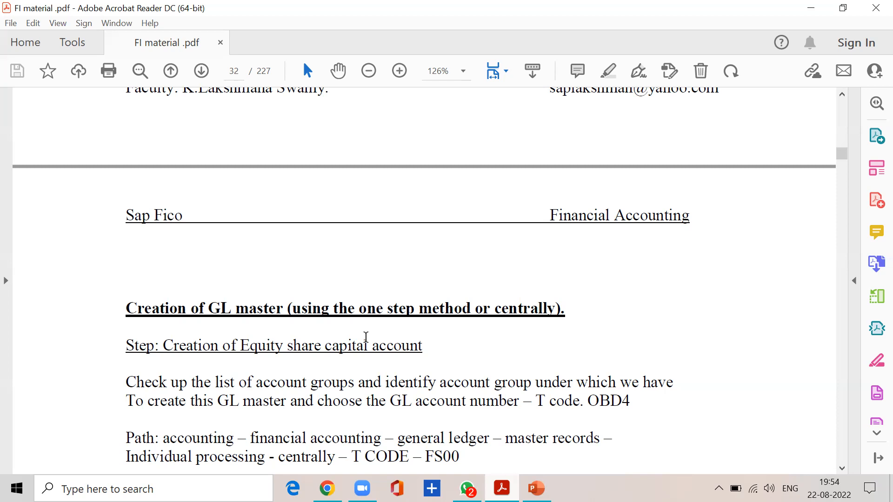
{"action": "scroll", "coordinate": [366, 337], "scroll_direction": "down", "scroll_amount": 2}
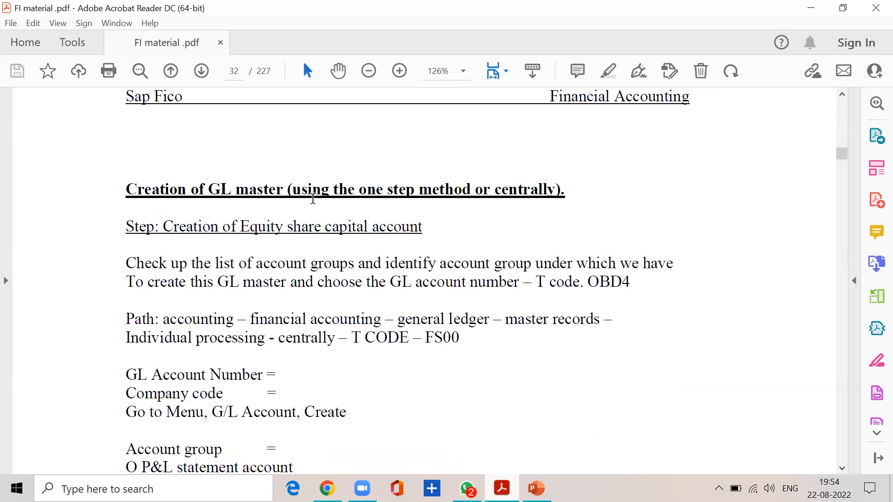
{"action": "left_click_drag", "start_coordinate": [289, 190], "coordinate": [553, 202]}
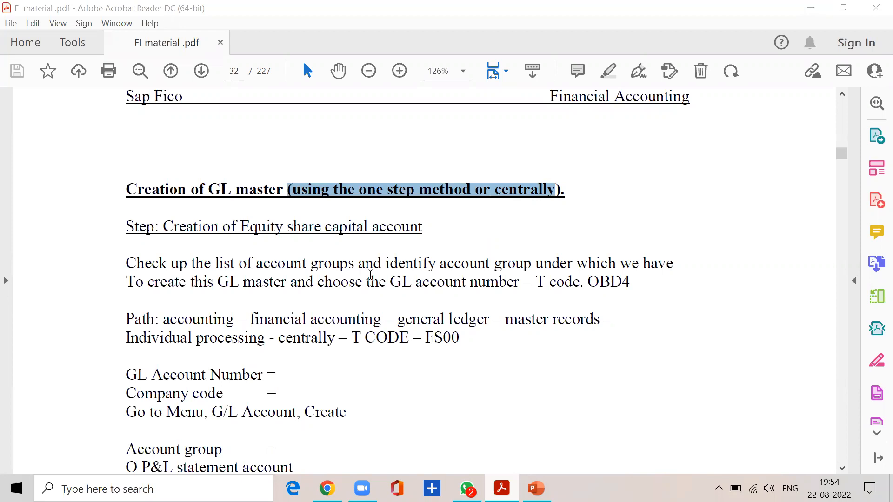
{"action": "left_click_drag", "start_coordinate": [160, 232], "coordinate": [421, 233]}
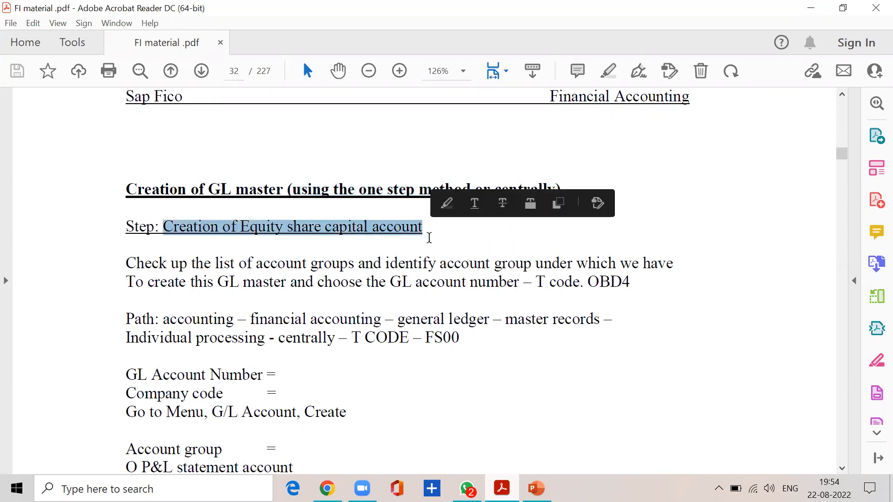
{"action": "left_click", "coordinate": [449, 209]}
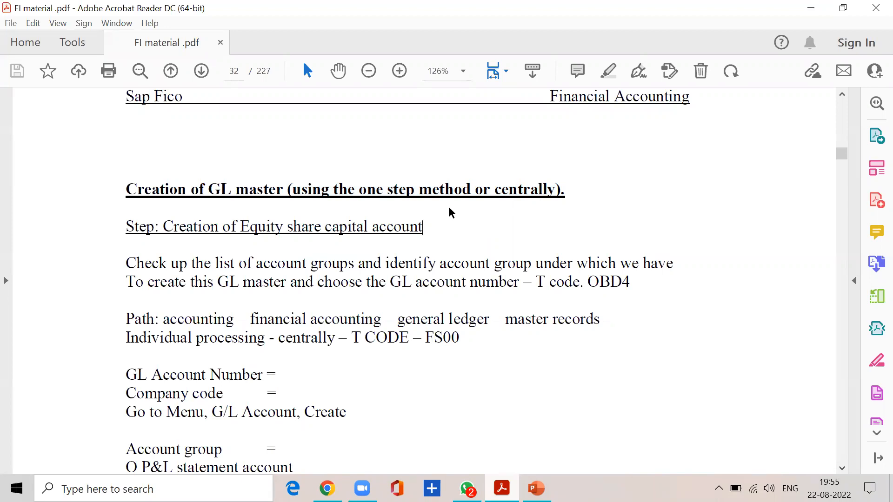
{"action": "left_click_drag", "start_coordinate": [255, 260], "coordinate": [681, 257]}
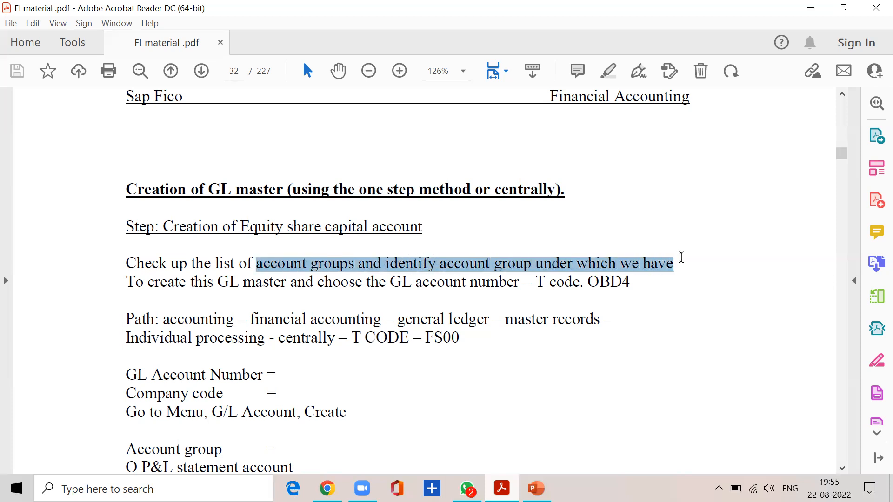
{"action": "left_click_drag", "start_coordinate": [148, 283], "coordinate": [633, 281]}
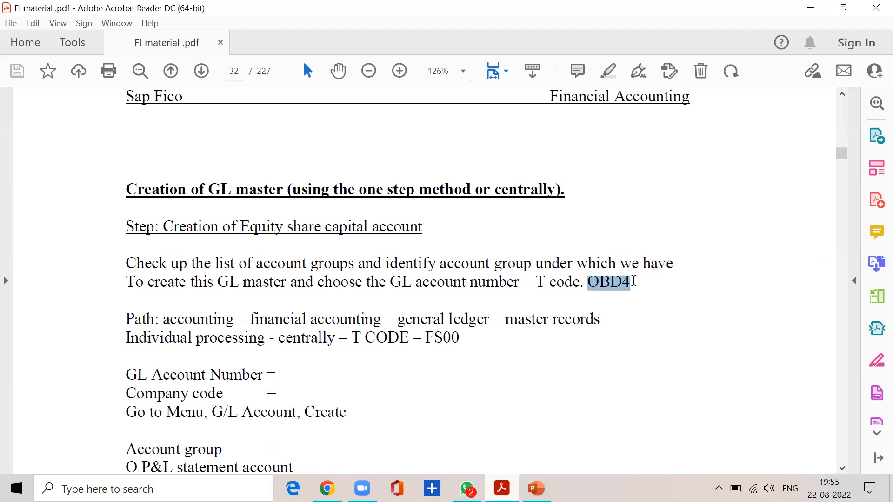
Minimise the PDF, start SAP Logon and open the logon screen of the sap ecc ehp7 system.
{"action": "left_click", "coordinate": [809, 8]}
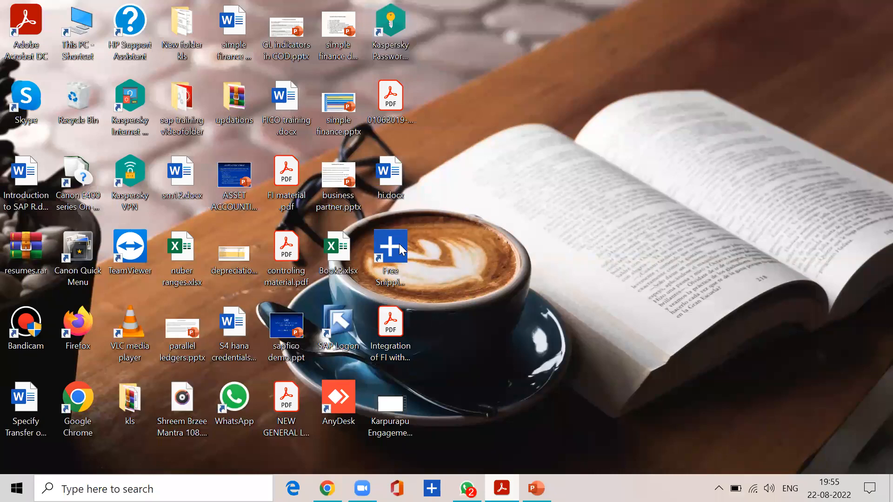
{"action": "double_click", "coordinate": [337, 330]}
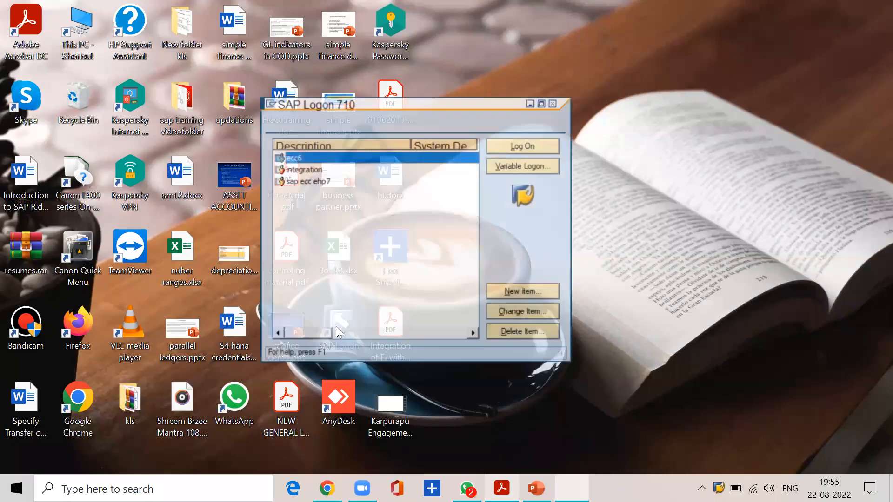
{"action": "left_click", "coordinate": [325, 183]}
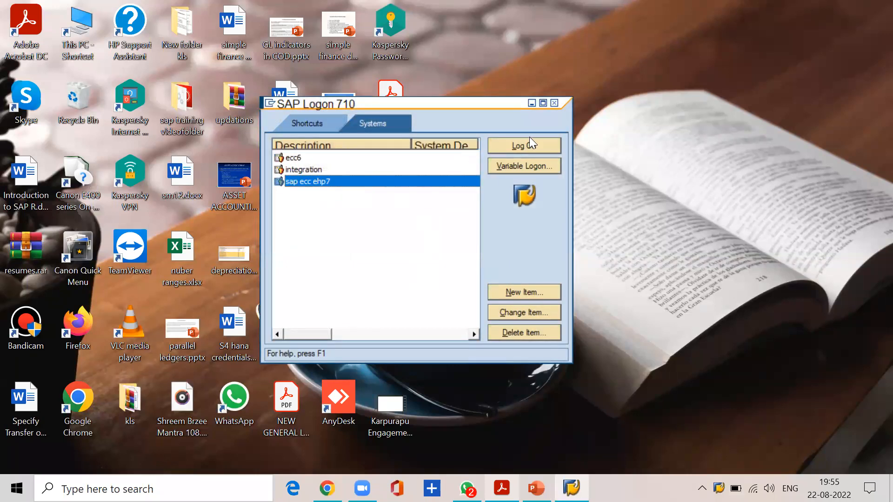
{"action": "left_click", "coordinate": [532, 145]}
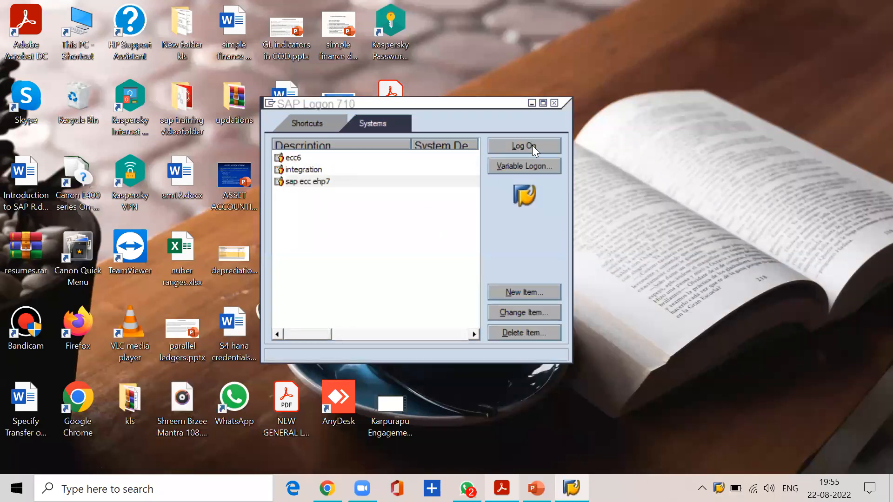
Log on to client 800 by entering the user name and the account password.
{"action": "type", "text": "BMAN"}
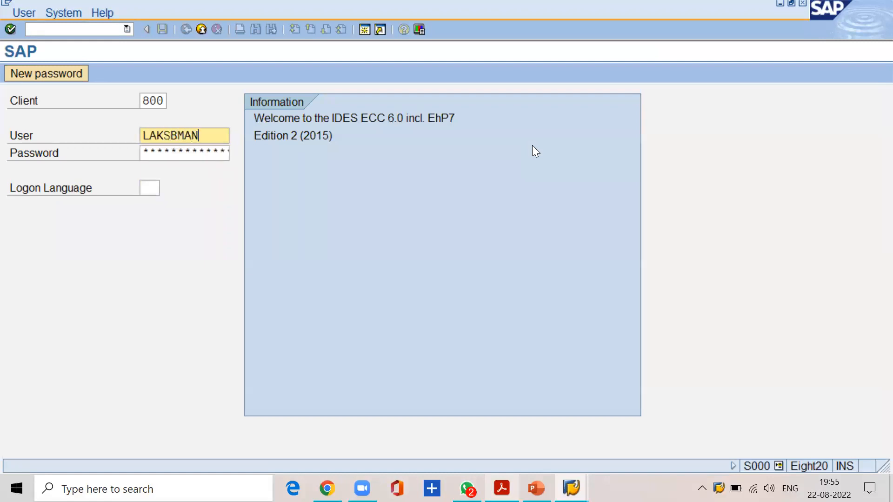
{"action": "key", "text": "BackSpace"}
{"action": "key", "text": "BackSpace"}
{"action": "key", "text": "BackSpace"}
{"action": "key", "text": "BackSpace"}
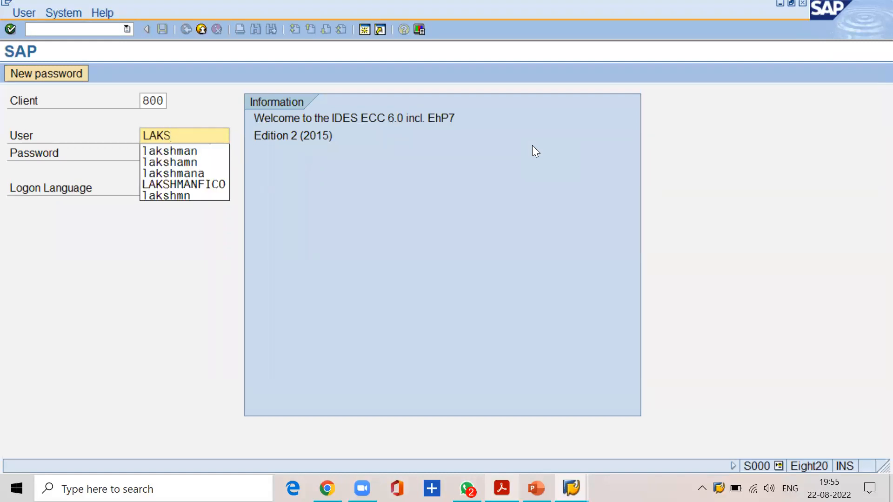
{"action": "type", "text": "HMAN"}
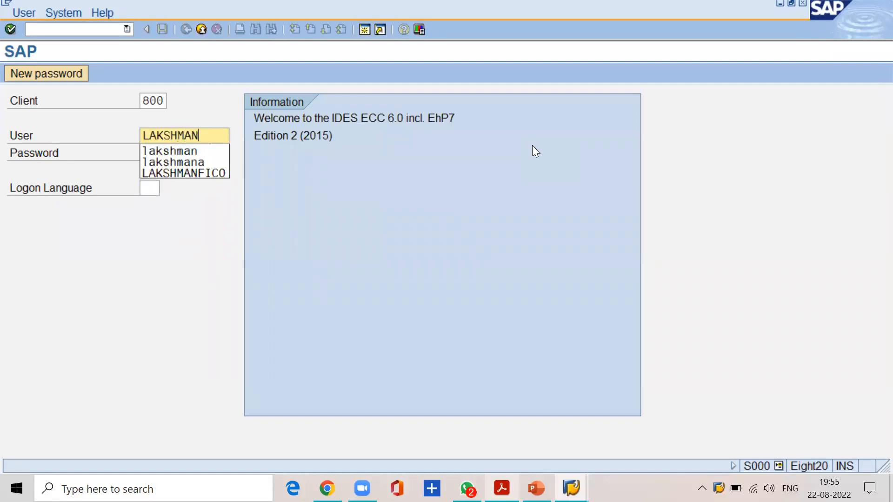
{"action": "key", "text": "Caps_Lock"}
{"action": "key", "text": "Tab"}
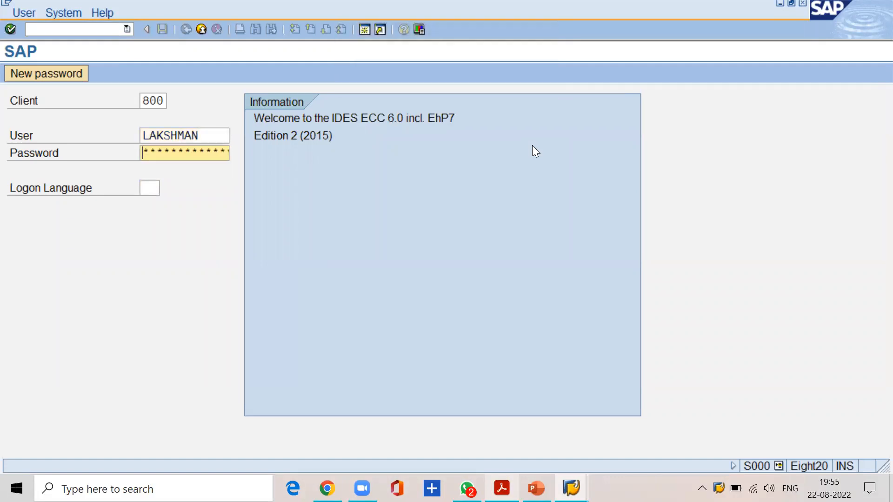
{"action": "type", "text": "******"}
{"action": "key", "text": "Return"}
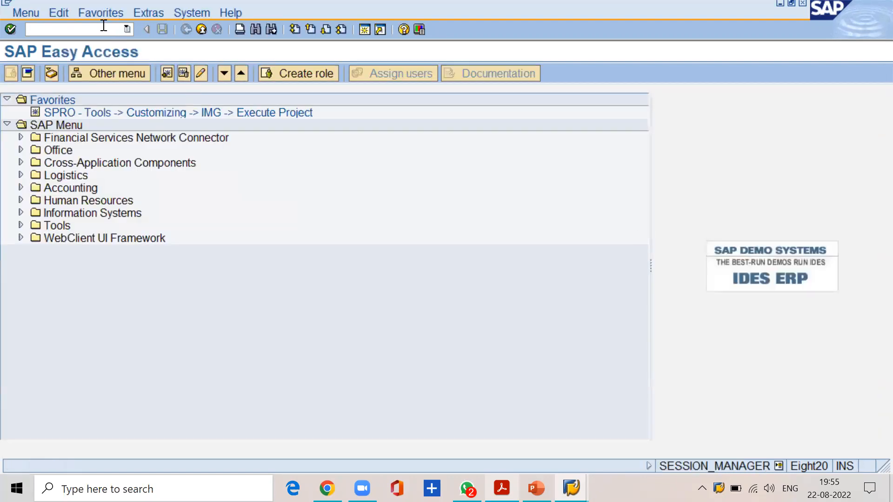
Open the G/L account groups overview with transaction code OBD4.
{"action": "left_click", "coordinate": [103, 26]}
{"action": "type", "text": "ond45r"}
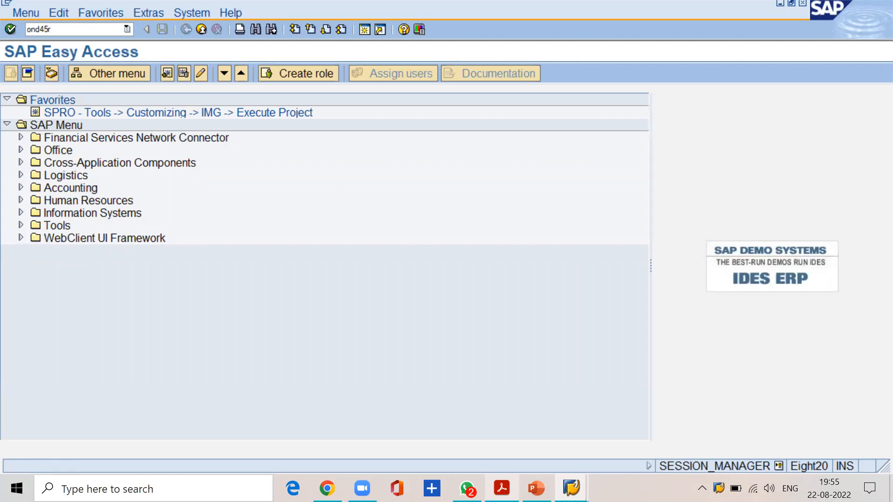
{"action": "key", "text": "BackSpace"}
{"action": "key", "text": "BackSpace"}
{"action": "key", "text": "BackSpace"}
{"action": "key", "text": "BackSpace"}
{"action": "key", "text": "BackSpace"}
{"action": "type", "text": "bd4"}
{"action": "key", "text": "Return"}
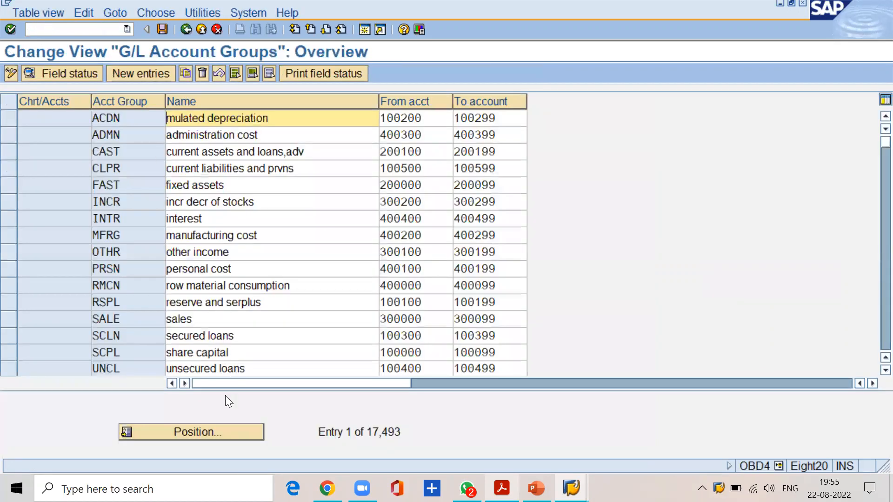
Position the account groups list at chart of accounts SSKV.
{"action": "left_click", "coordinate": [231, 432]}
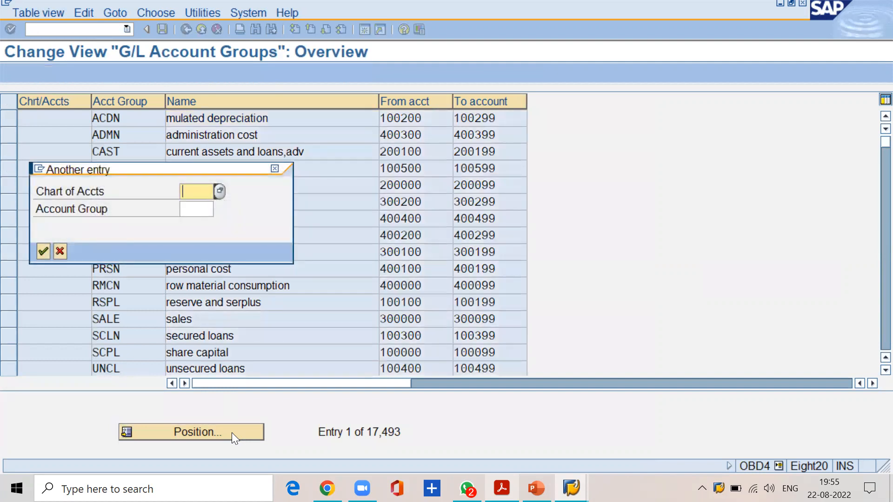
{"action": "type", "text": "sskv"}
{"action": "key", "text": "Return"}
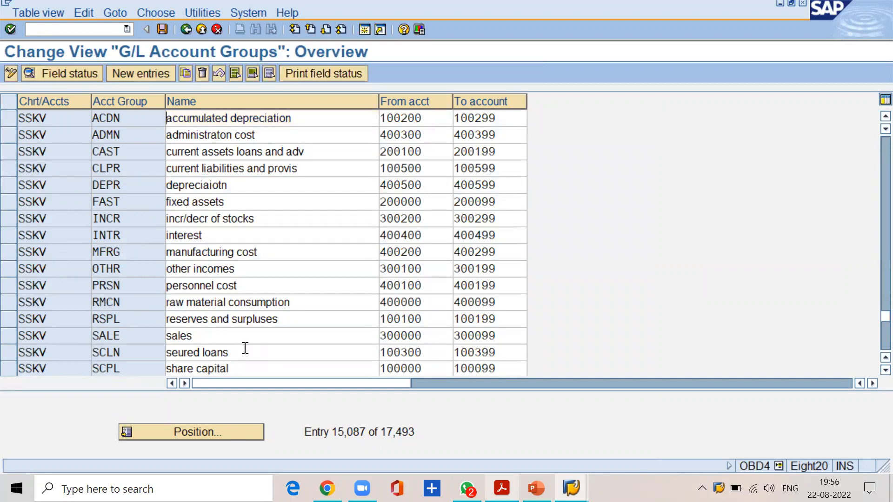
Examine the from and to account numbers of the SSKV share capital group SCPL.
{"action": "scroll", "coordinate": [246, 349], "scroll_direction": "down", "scroll_amount": 1}
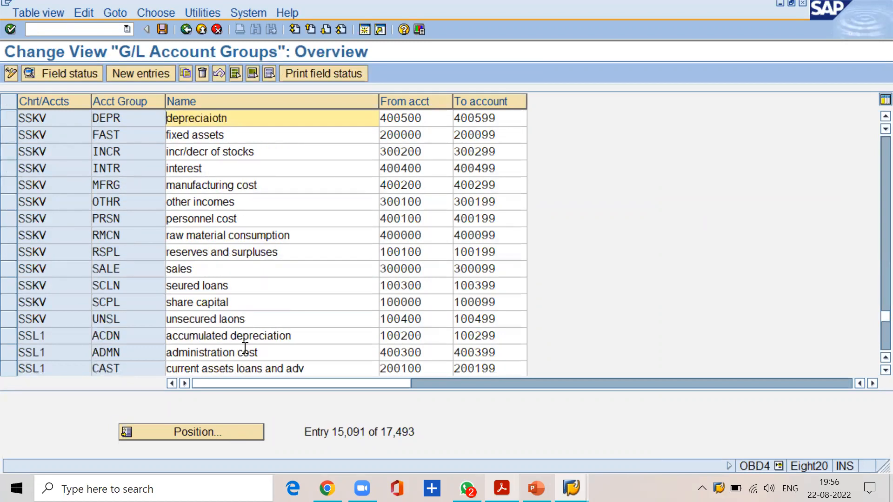
{"action": "left_click_drag", "start_coordinate": [231, 303], "coordinate": [162, 316]}
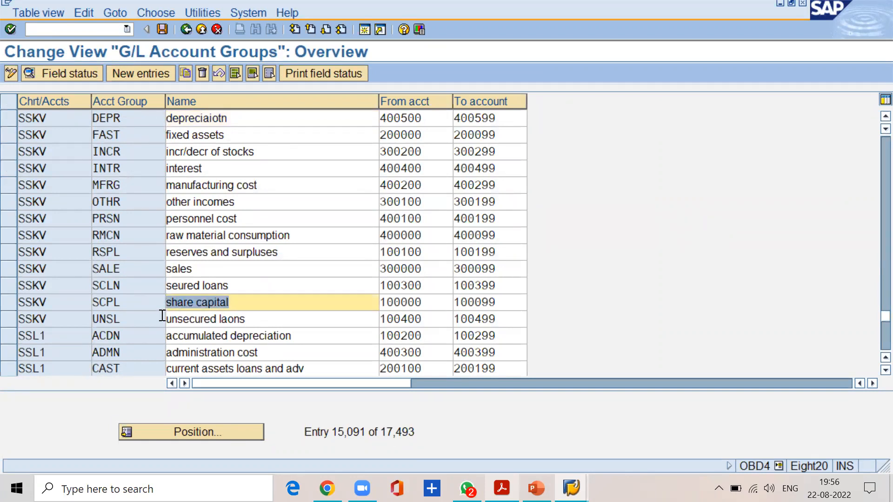
{"action": "left_click", "coordinate": [432, 307]}
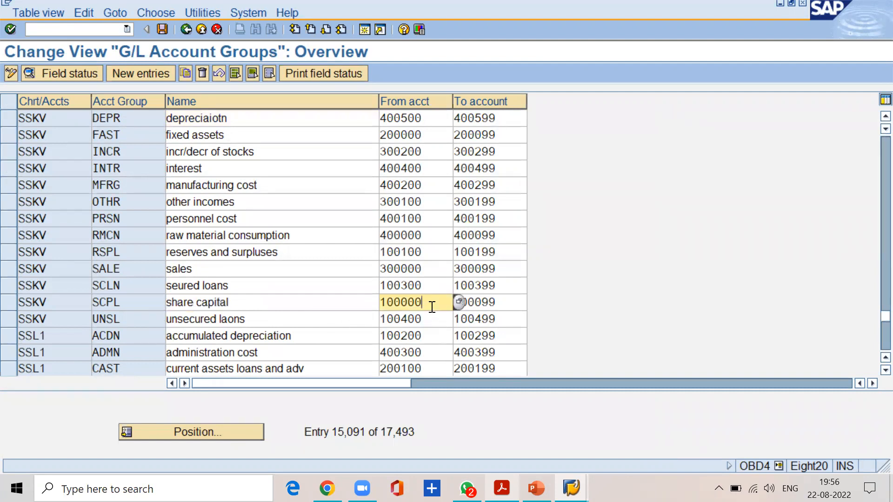
{"action": "double_click", "coordinate": [508, 304]}
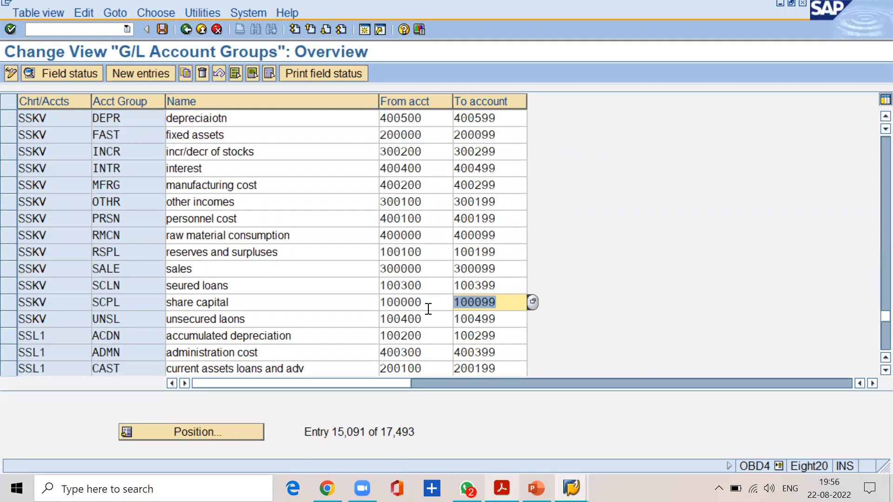
{"action": "left_click", "coordinate": [428, 309]}
{"action": "left_click", "coordinate": [488, 306]}
{"action": "left_click", "coordinate": [449, 301]}
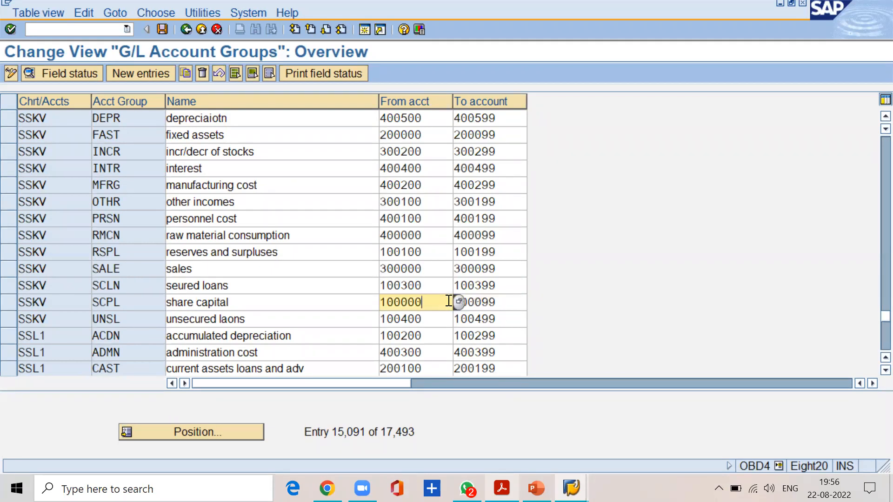
{"action": "left_click_drag", "start_coordinate": [432, 302], "coordinate": [375, 305]}
{"action": "left_click_drag", "start_coordinate": [237, 301], "coordinate": [161, 303]}
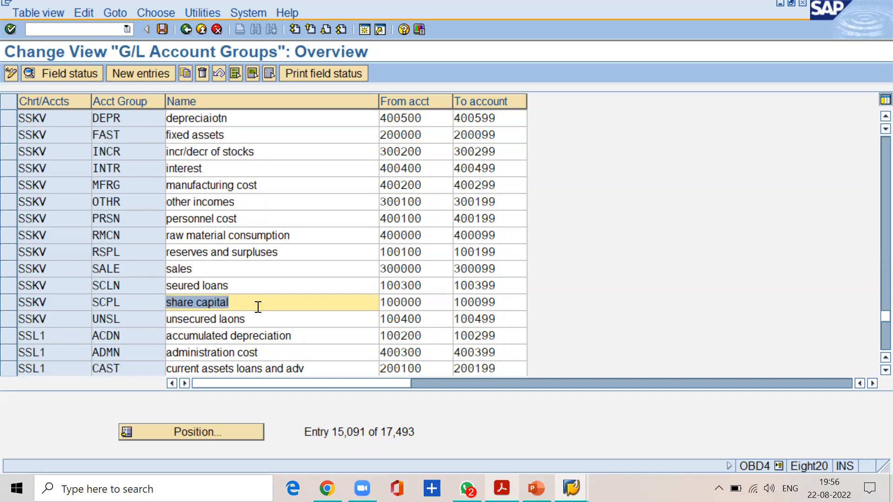
{"action": "left_click_drag", "start_coordinate": [431, 301], "coordinate": [359, 308]}
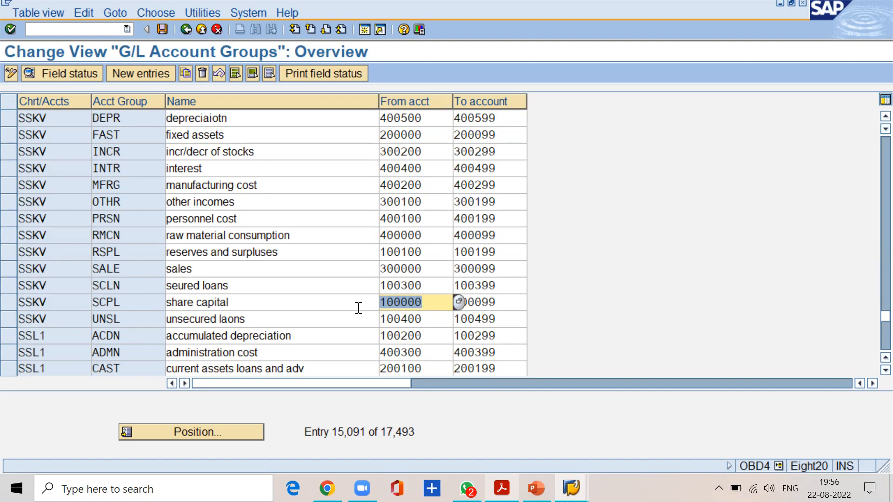
Switch to the FI material PDF and check the menu path for creating a G/L master record centrally.
{"action": "left_click", "coordinate": [501, 488]}
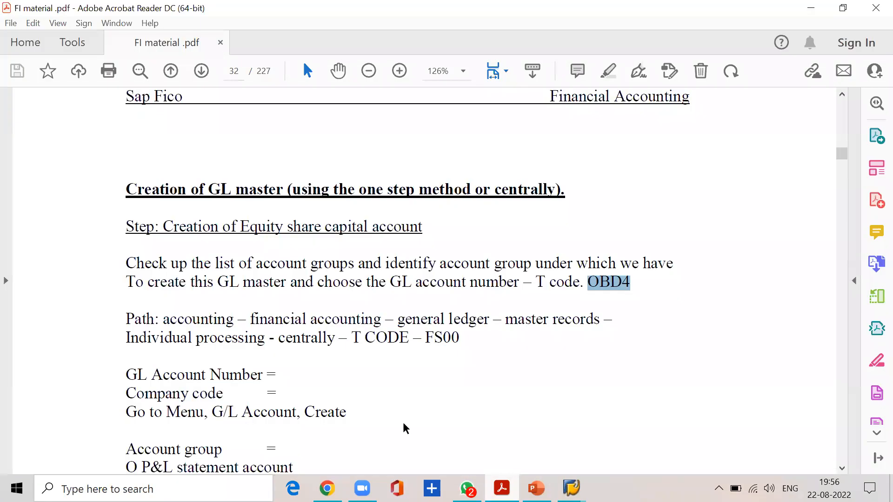
{"action": "left_click", "coordinate": [133, 319]}
{"action": "left_click_drag", "start_coordinate": [166, 327], "coordinate": [234, 321]}
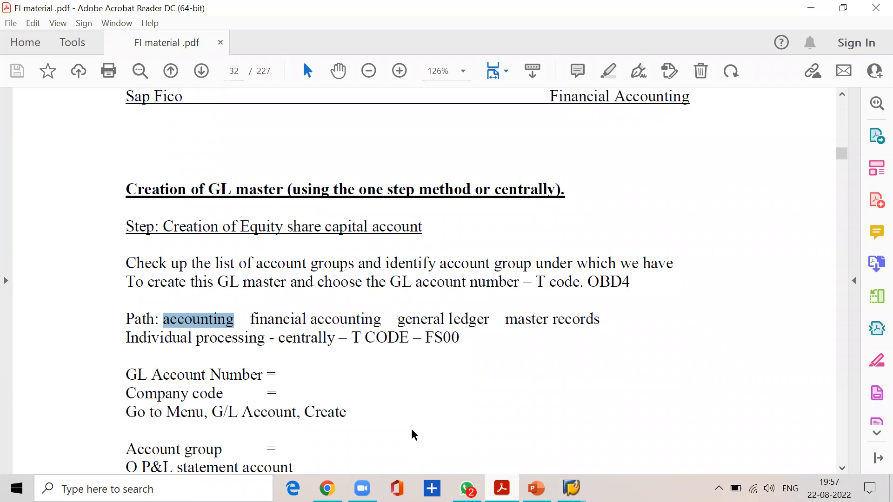
Switch to SAP and open a new session from the G/L account groups overview.
{"action": "mouse_move", "coordinate": [571, 489]}
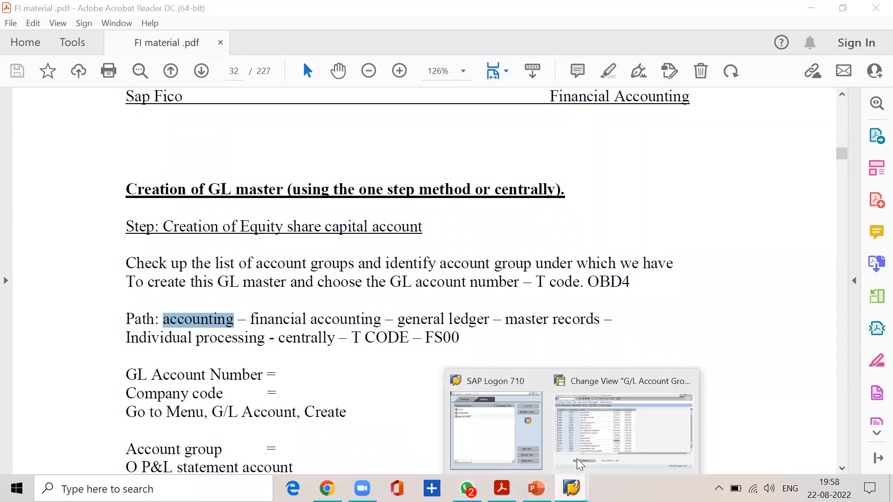
{"action": "left_click", "coordinate": [577, 449]}
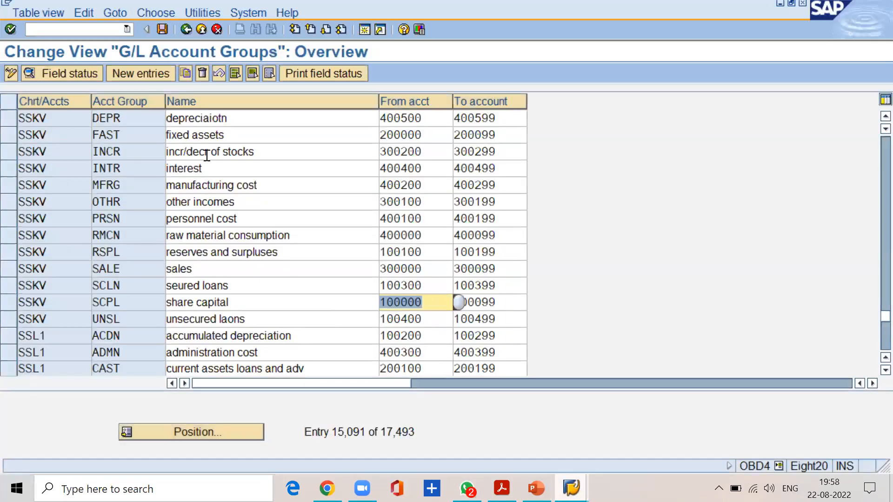
{"action": "left_click", "coordinate": [364, 29]}
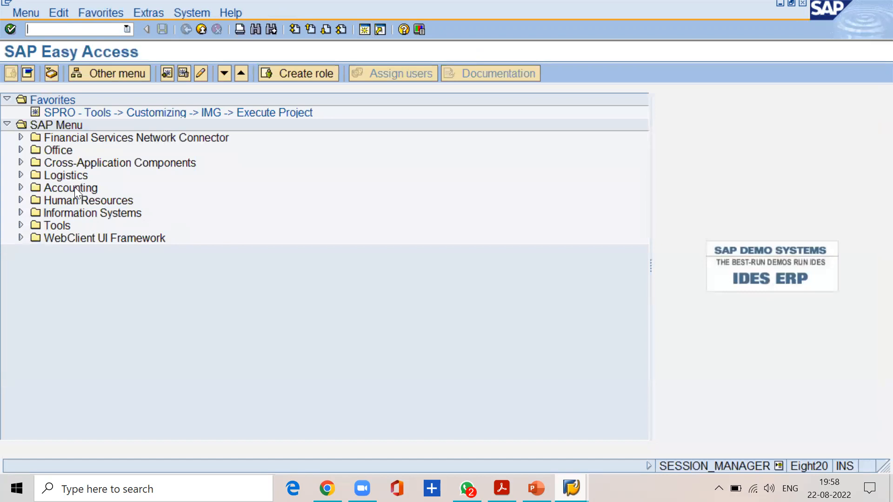
Expand the Accounting and Financial Accounting folders in the SAP menu.
{"action": "left_click", "coordinate": [75, 188]}
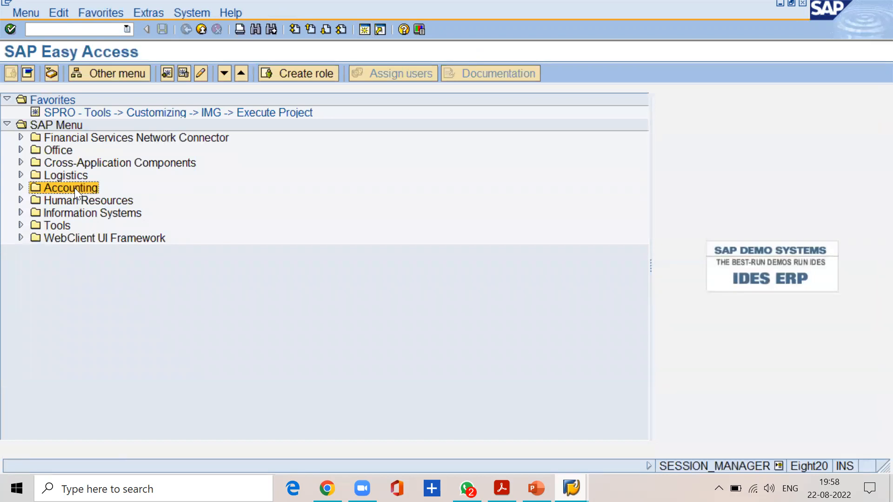
{"action": "left_click", "coordinate": [21, 187]}
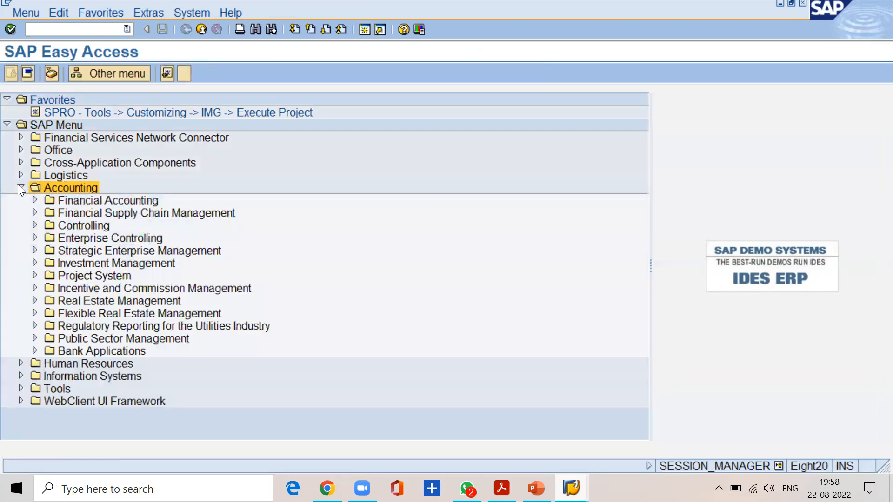
{"action": "left_click", "coordinate": [34, 200]}
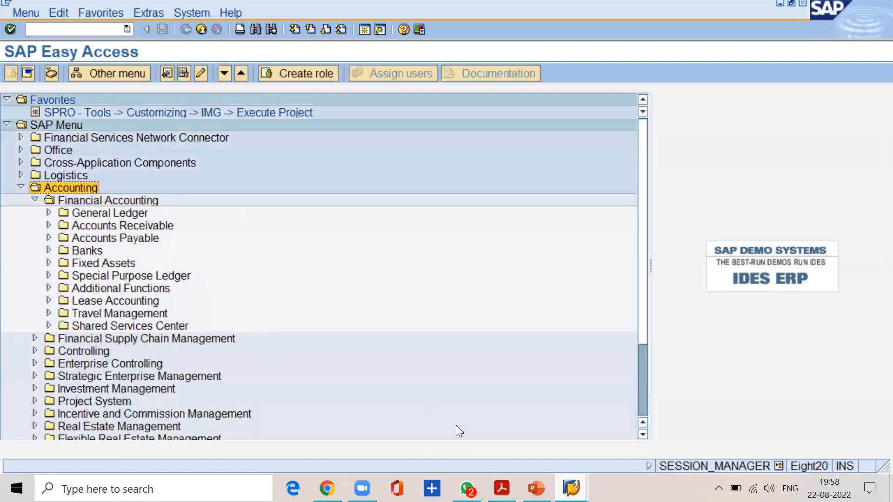
Check the next path level in the FI material PDF and expand the General Ledger folder in SAP.
{"action": "mouse_move", "coordinate": [501, 488]}
{"action": "left_click", "coordinate": [501, 437]}
{"action": "left_click_drag", "start_coordinate": [398, 321], "coordinate": [488, 321]}
{"action": "left_click", "coordinate": [811, 8]}
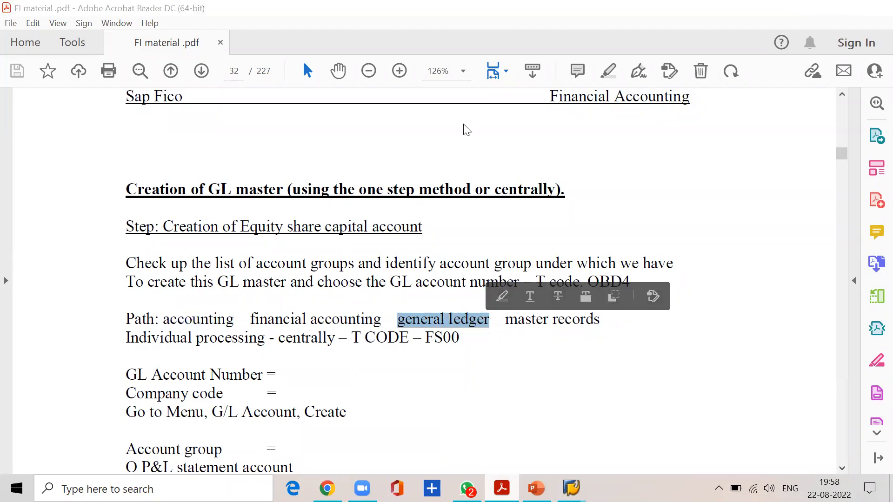
{"action": "left_click", "coordinate": [81, 212]}
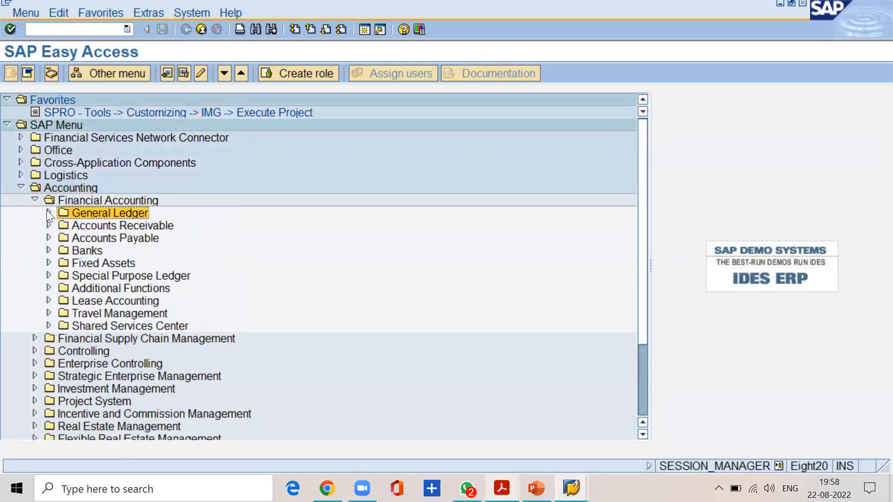
{"action": "left_click", "coordinate": [47, 212]}
Look up the path level after general ledger in the PDF and expand the Master Records folder in SAP.
{"action": "left_click", "coordinate": [502, 489]}
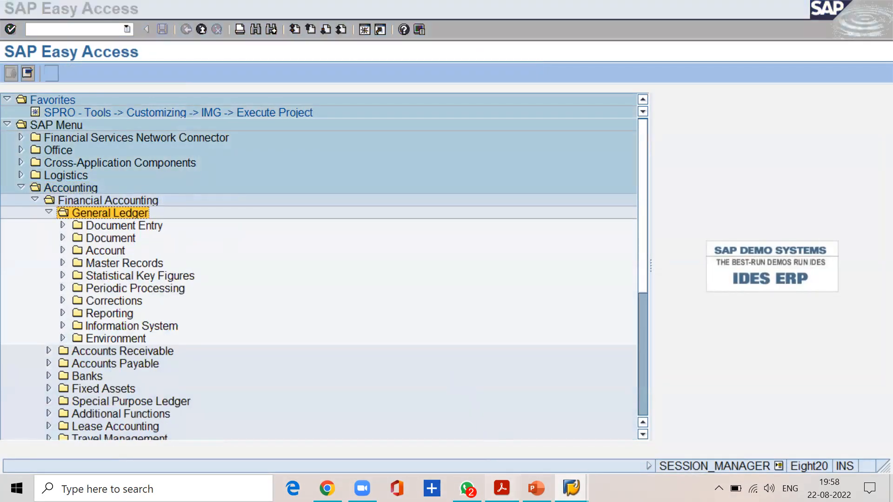
{"action": "left_click_drag", "start_coordinate": [505, 321], "coordinate": [605, 320]}
{"action": "left_click", "coordinate": [809, 8]}
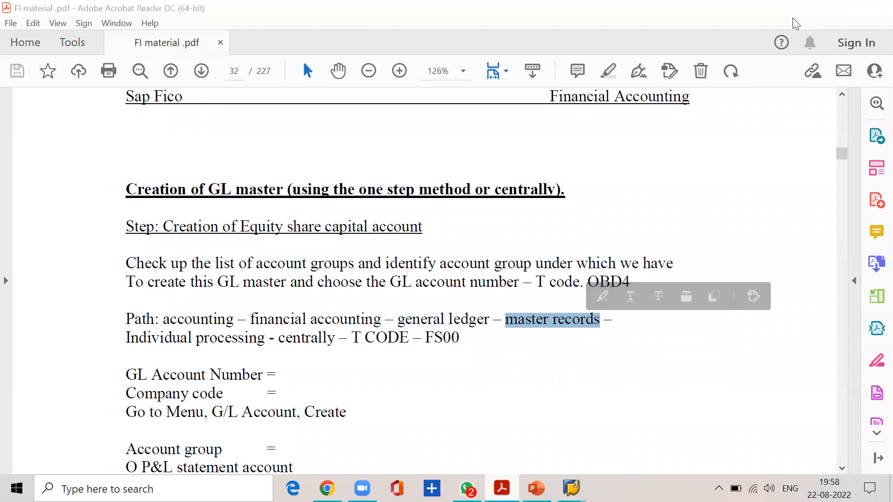
{"action": "left_click", "coordinate": [74, 266]}
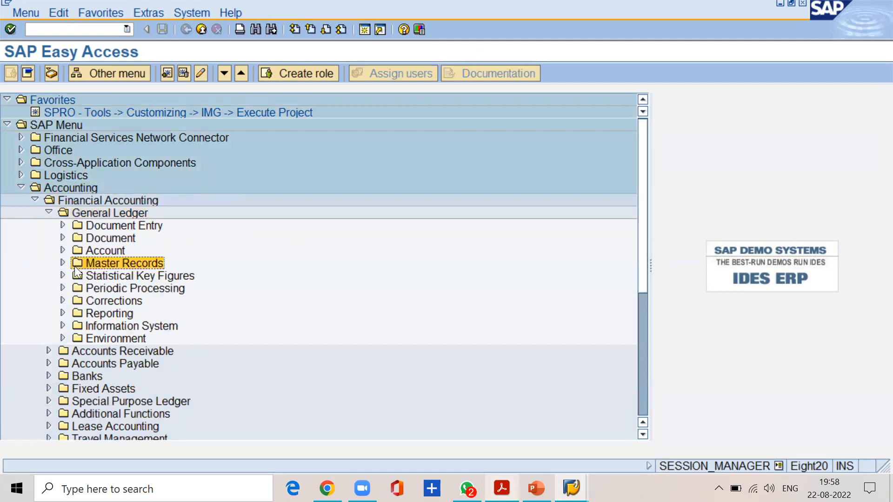
{"action": "left_click", "coordinate": [62, 263]}
Consult the PDF path once more and expand G/L Accounts under Master Records in SAP.
{"action": "left_click", "coordinate": [500, 486]}
{"action": "left_click", "coordinate": [623, 323]}
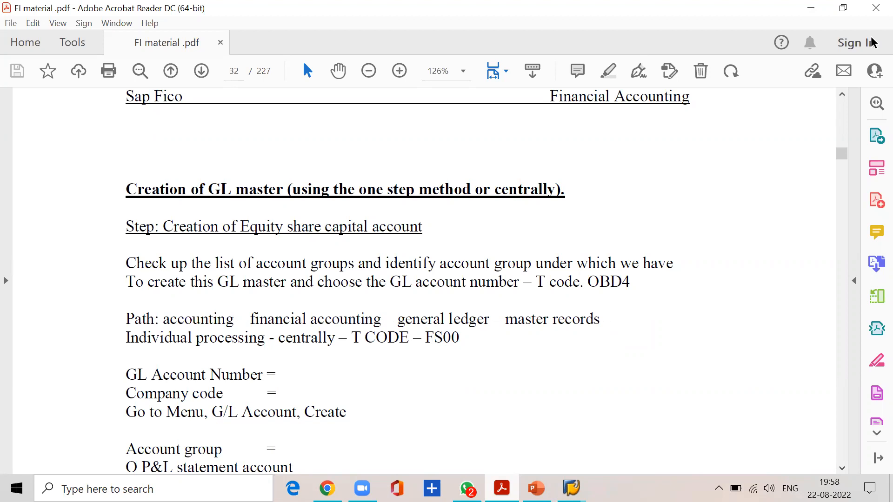
{"action": "left_click", "coordinate": [811, 7]}
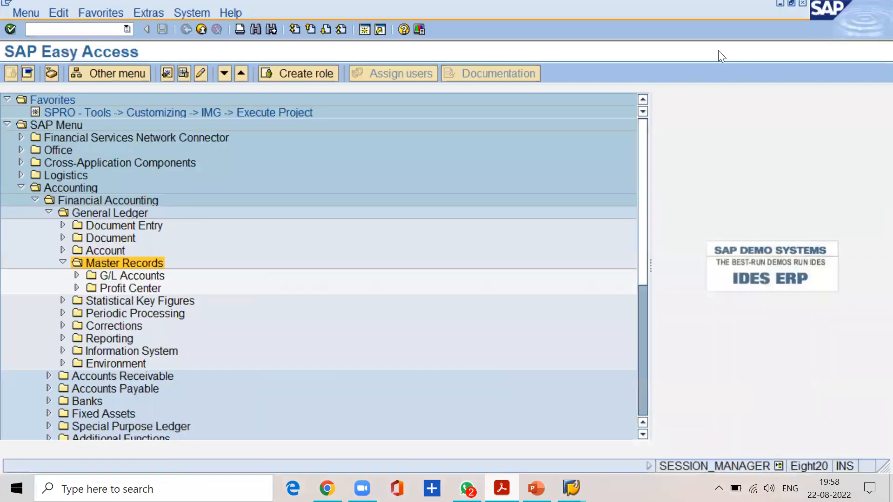
{"action": "left_click", "coordinate": [76, 276]}
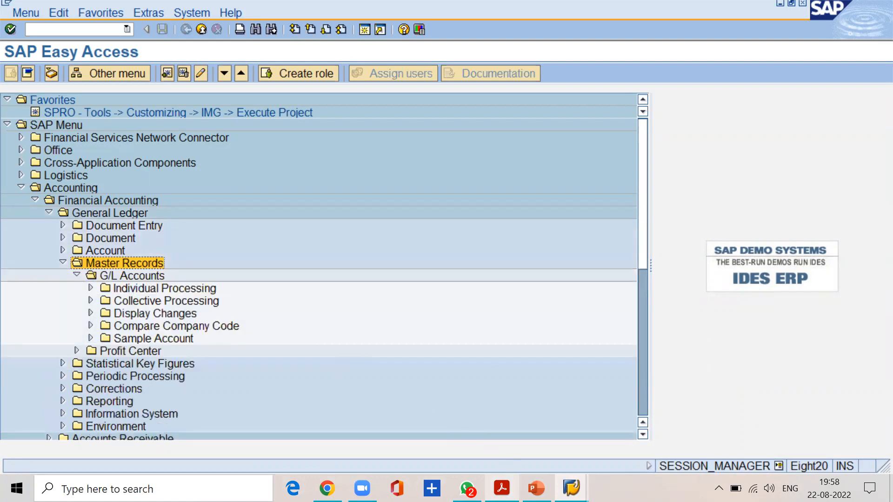
Confirm the Individual Processing entry in the PDF, expand that folder in SAP and launch FS00 - Centrally.
{"action": "left_click", "coordinate": [501, 488]}
{"action": "left_click_drag", "start_coordinate": [125, 337], "coordinate": [264, 342]}
{"action": "left_click", "coordinate": [810, 8]}
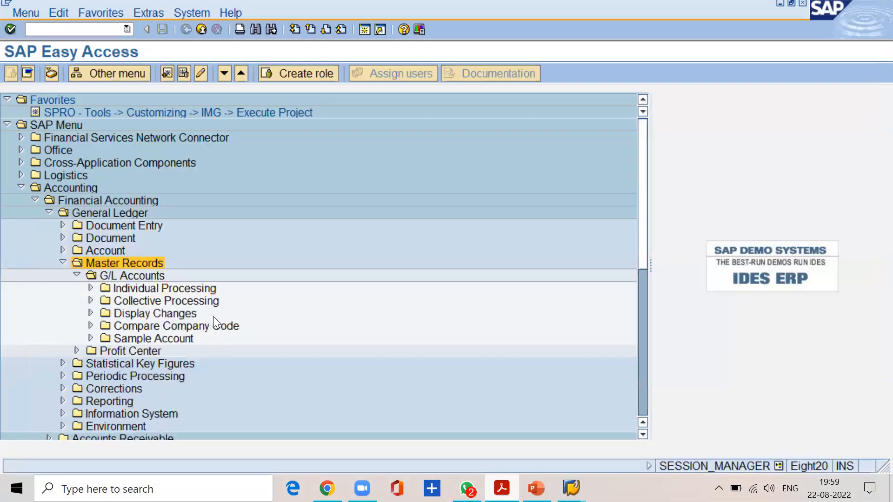
{"action": "left_click", "coordinate": [90, 289]}
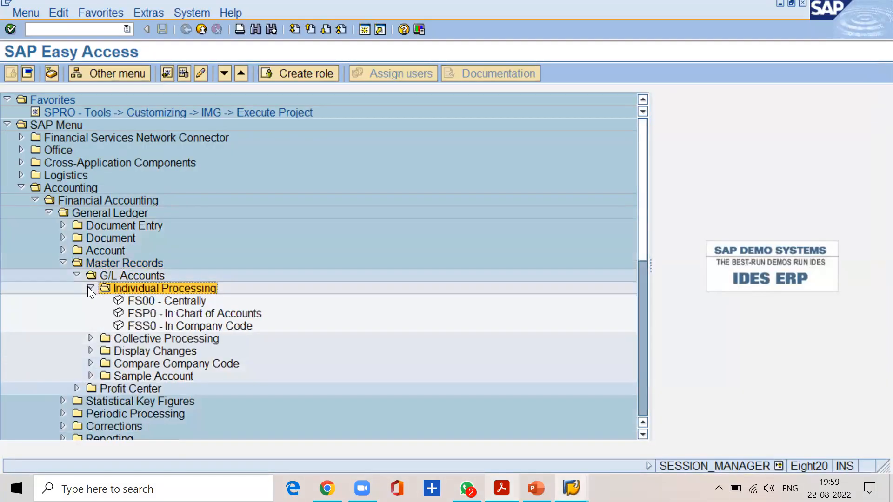
{"action": "left_click", "coordinate": [179, 305]}
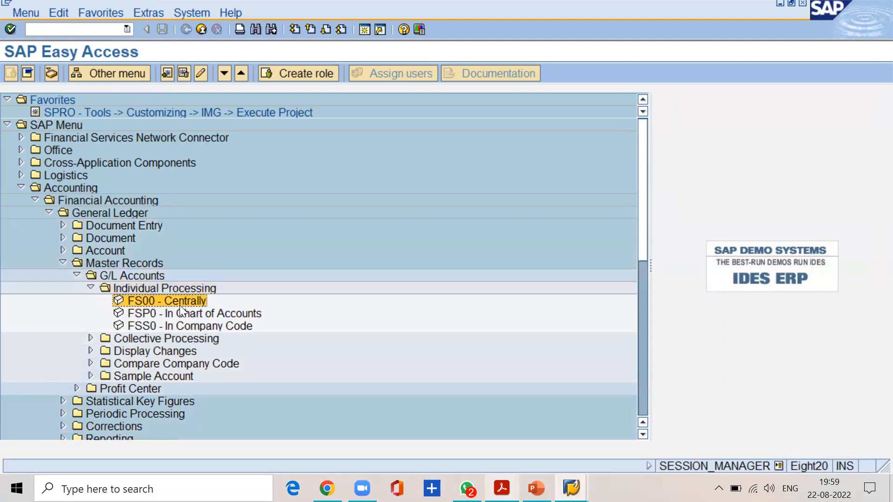
{"action": "double_click", "coordinate": [180, 303]}
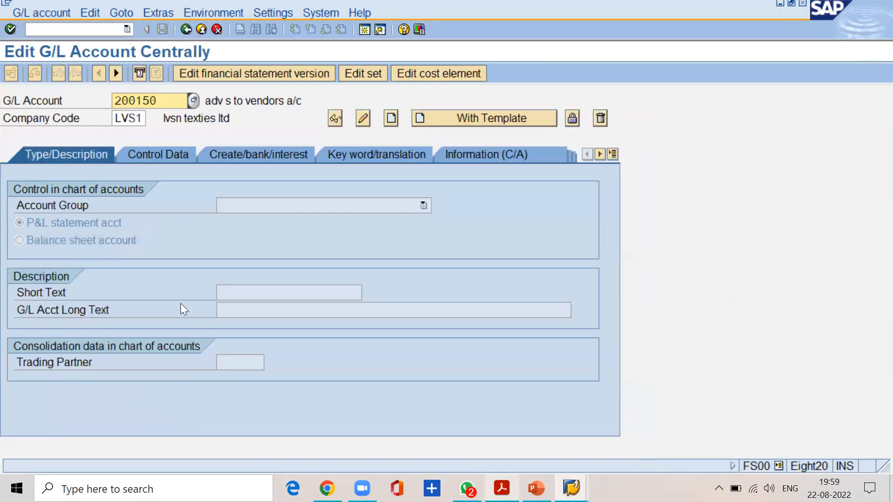
Enter G/L account 100000 and company code SSKV for the central G/L account record.
{"action": "left_click", "coordinate": [172, 103]}
{"action": "key", "text": "BackSpace"}
{"action": "key", "text": "BackSpace"}
{"action": "key", "text": "BackSpace"}
{"action": "key", "text": "BackSpace"}
{"action": "key", "text": "BackSpace"}
{"action": "key", "text": "BackSpace"}
{"action": "type", "text": "100000"}
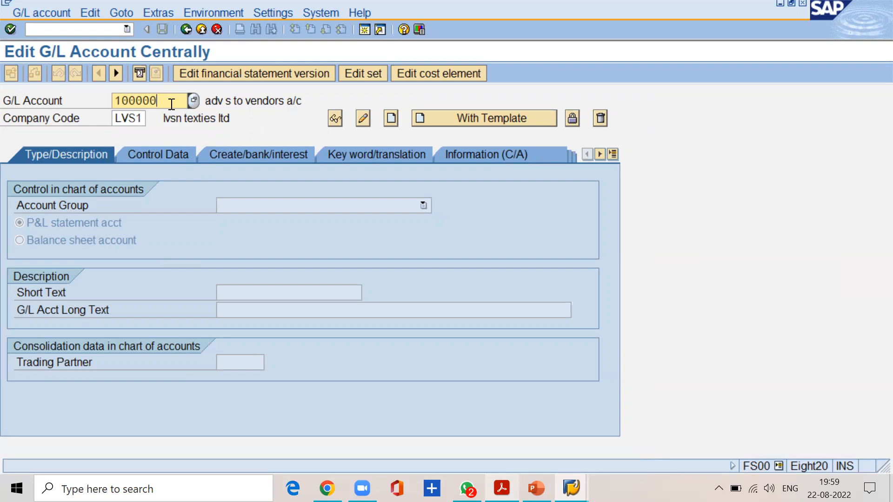
{"action": "key", "text": "Tab"}
{"action": "type", "text": "sskv"}
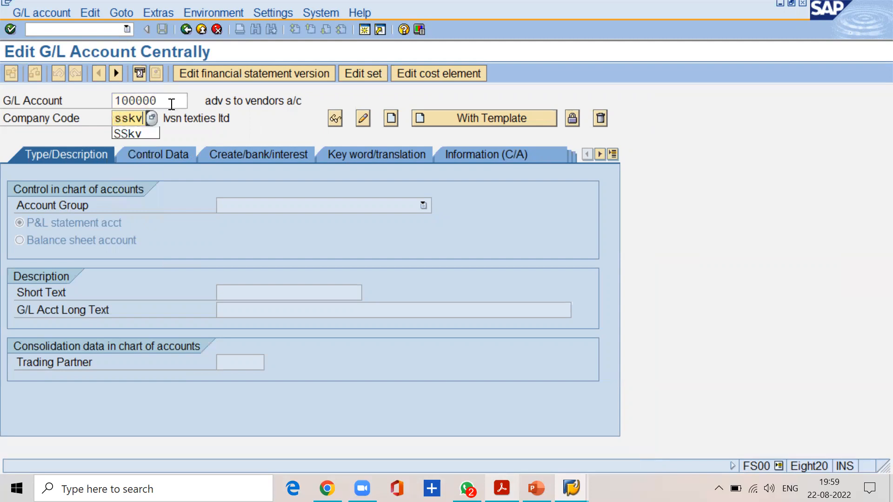
{"action": "key", "text": "Return"}
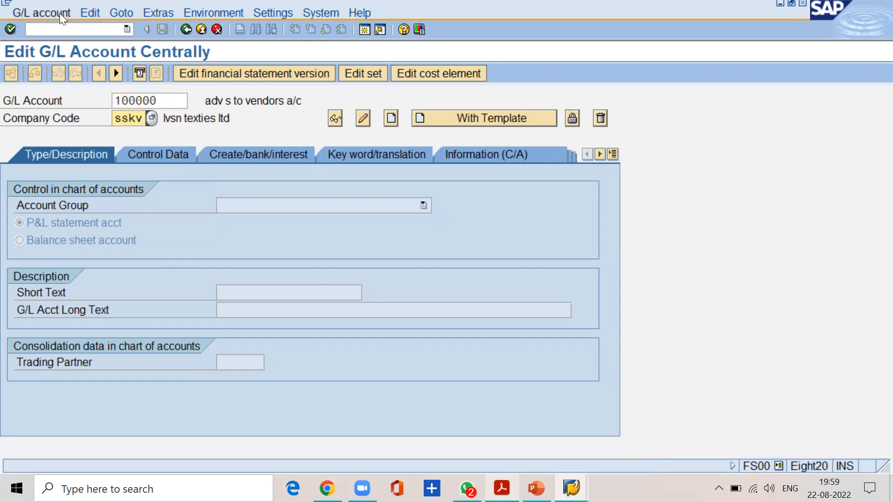
Check the create instruction in the FI material PDF and start creating the G/L account in SAP.
{"action": "left_click", "coordinate": [502, 488]}
{"action": "scroll", "coordinate": [176, 381], "scroll_direction": "down", "scroll_amount": 3}
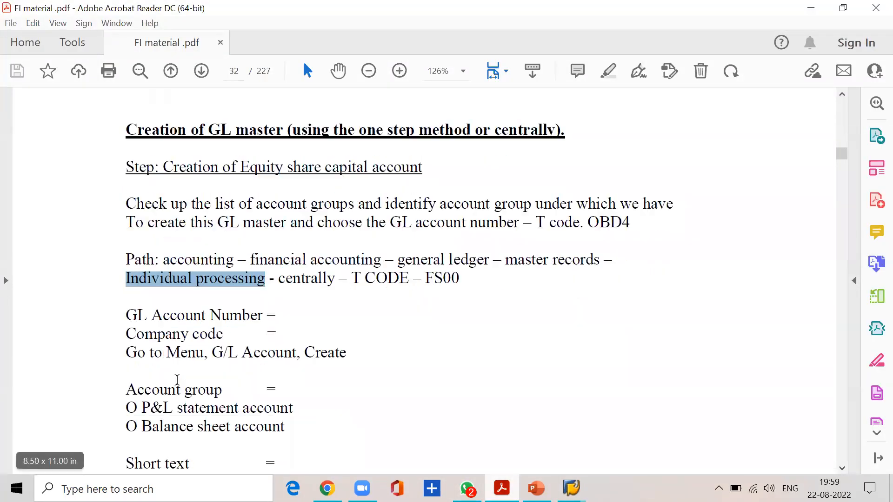
{"action": "left_click", "coordinate": [138, 326]}
{"action": "left_click_drag", "start_coordinate": [138, 324], "coordinate": [355, 343]}
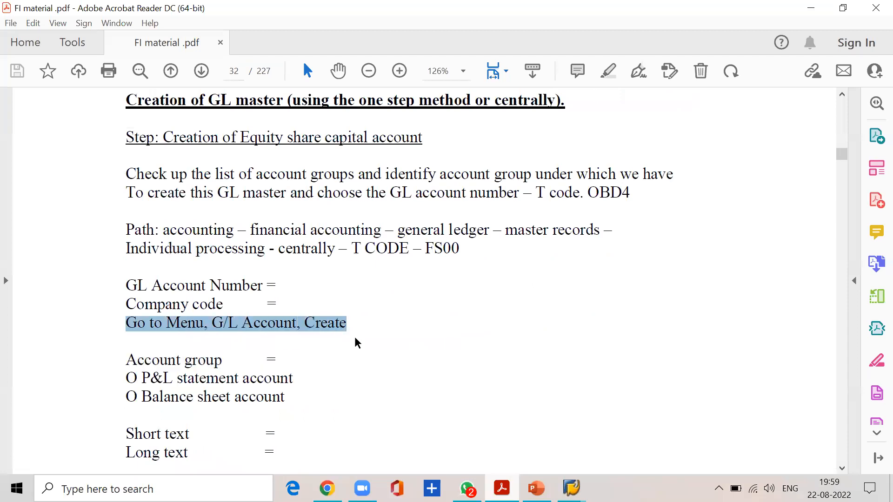
{"action": "left_click", "coordinate": [815, 12]}
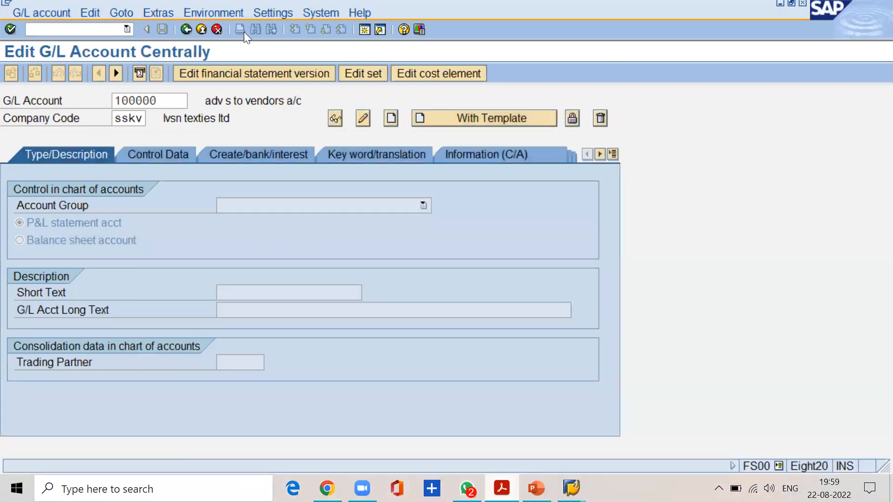
{"action": "left_click", "coordinate": [47, 10]}
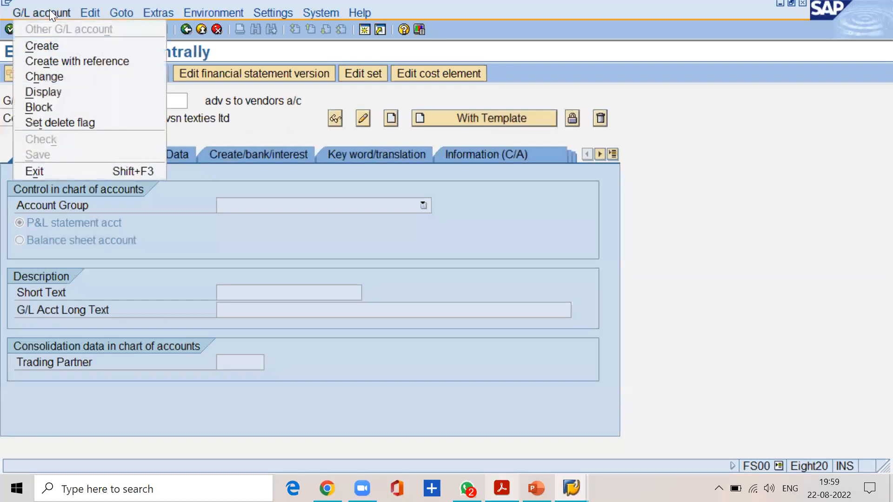
{"action": "left_click", "coordinate": [49, 45]}
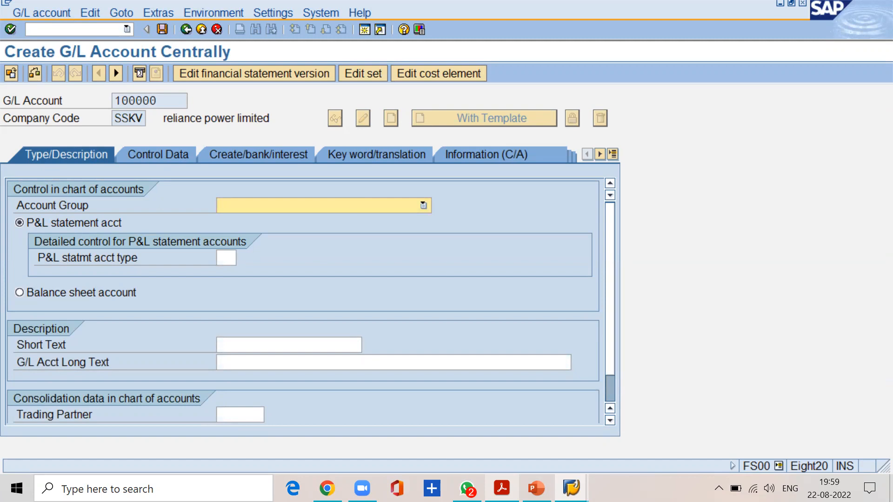
Capture the Type/Description area of the G/L account form with the snipping tool and copy the snip.
{"action": "left_click", "coordinate": [432, 489]}
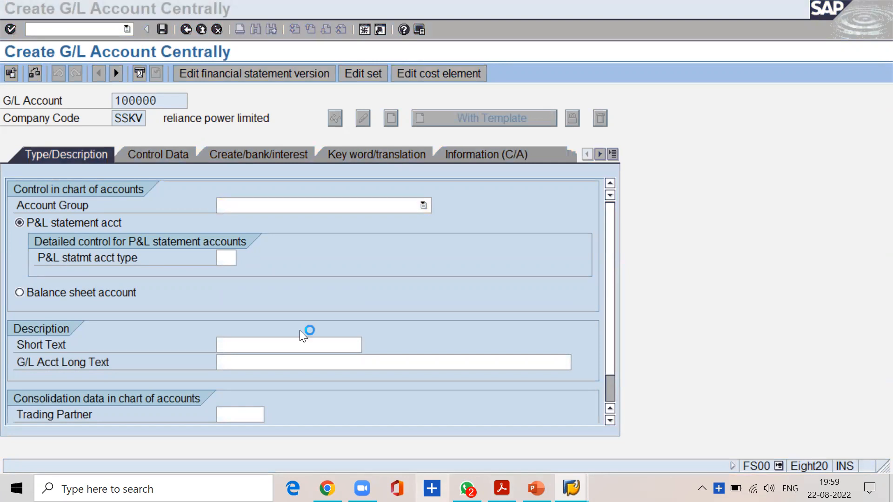
{"action": "left_click", "coordinate": [265, 283]}
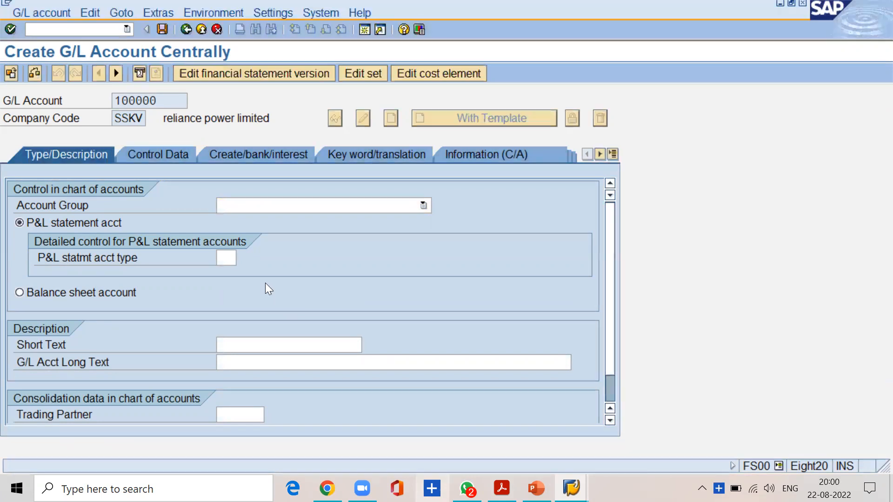
{"action": "left_click", "coordinate": [434, 487]}
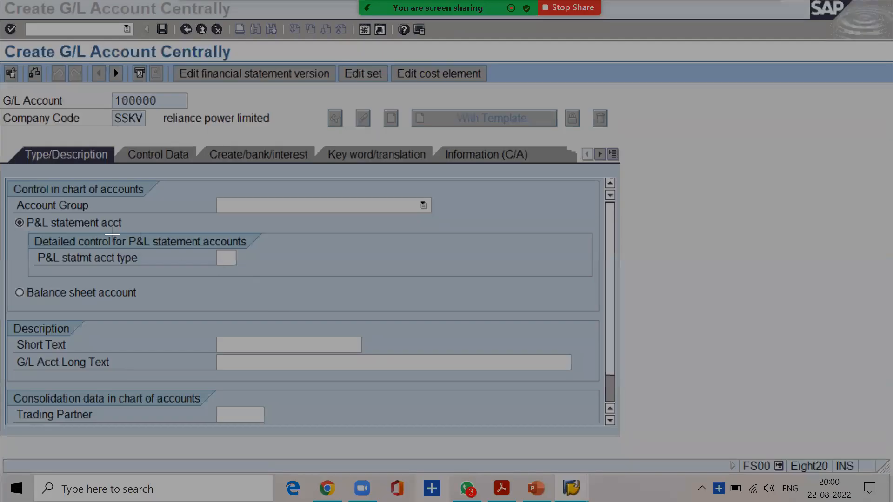
{"action": "left_click_drag", "start_coordinate": [1, 167], "coordinate": [597, 432]}
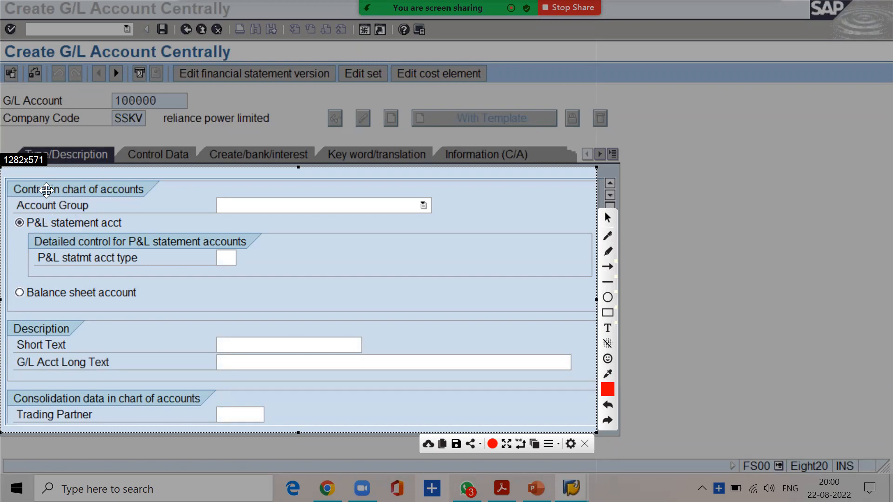
{"action": "key", "text": "ctrl+c"}
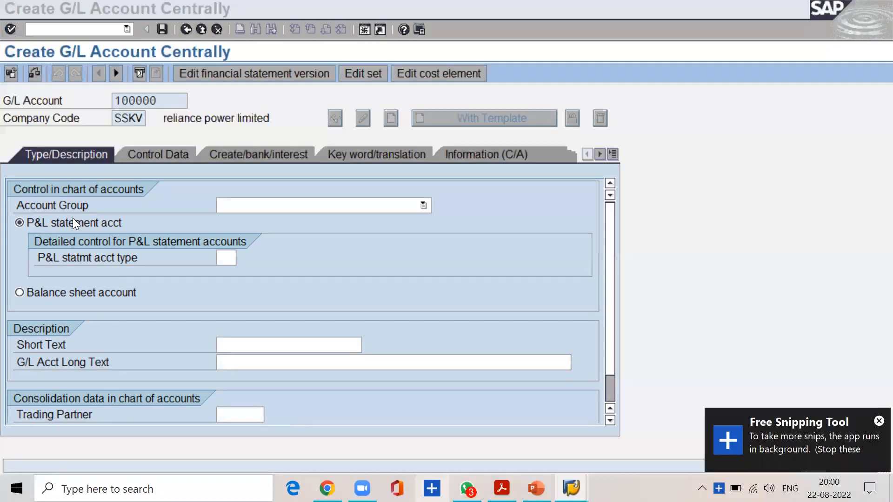
Assign account group SCPL share capital and classify the G/L account as a balance sheet account.
{"action": "left_click", "coordinate": [235, 204]}
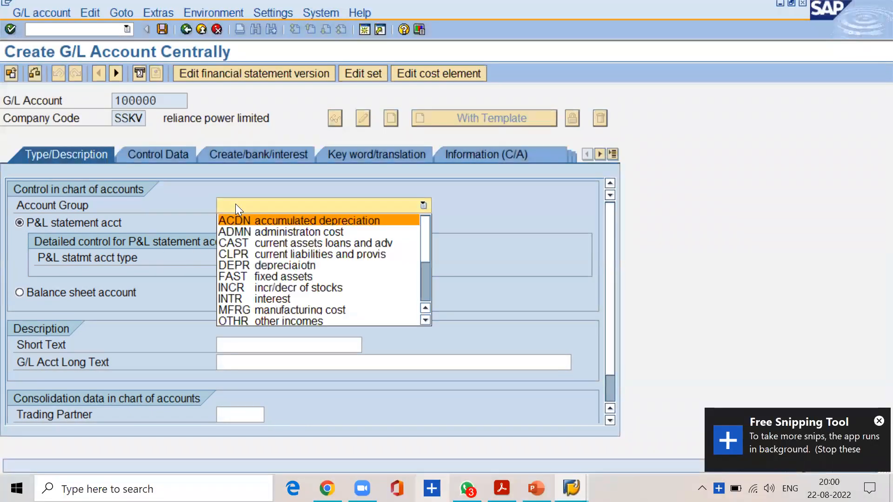
{"action": "left_click", "coordinate": [426, 320]}
{"action": "left_click", "coordinate": [425, 320]}
{"action": "left_click", "coordinate": [425, 321]}
{"action": "left_click", "coordinate": [425, 321]}
{"action": "left_click", "coordinate": [425, 321]}
{"action": "left_click", "coordinate": [425, 321]}
{"action": "left_click", "coordinate": [425, 321]}
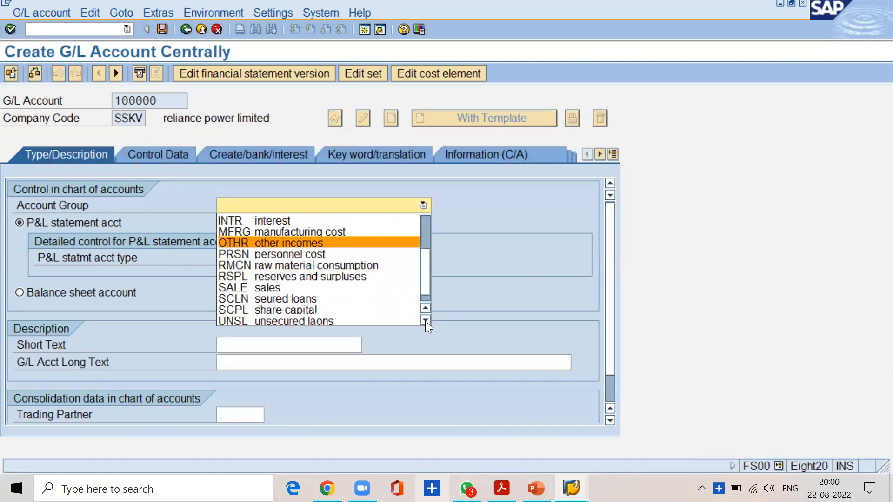
{"action": "left_click", "coordinate": [425, 321]}
{"action": "left_click", "coordinate": [390, 299]}
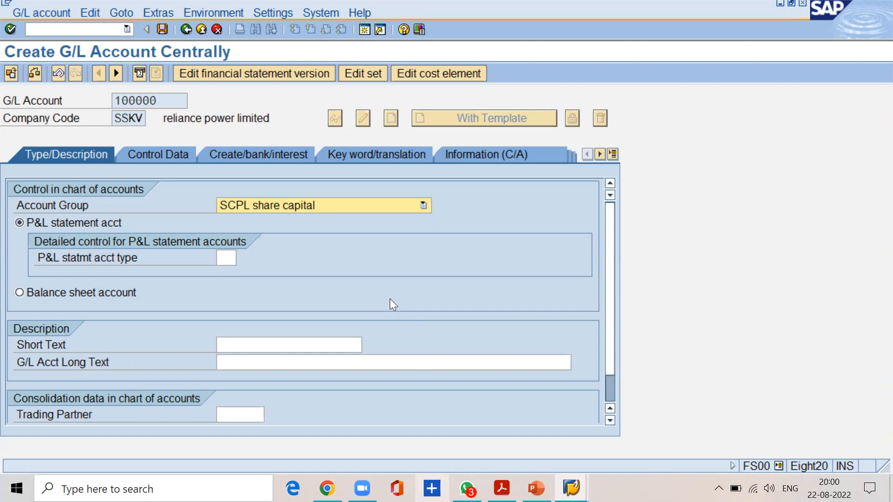
{"action": "left_click", "coordinate": [19, 293]}
Find the Balance sheet account instruction in the FI material PDF and mark it with a tick annotation.
{"action": "left_click", "coordinate": [502, 488]}
{"action": "scroll", "coordinate": [185, 365], "scroll_direction": "down", "scroll_amount": 3}
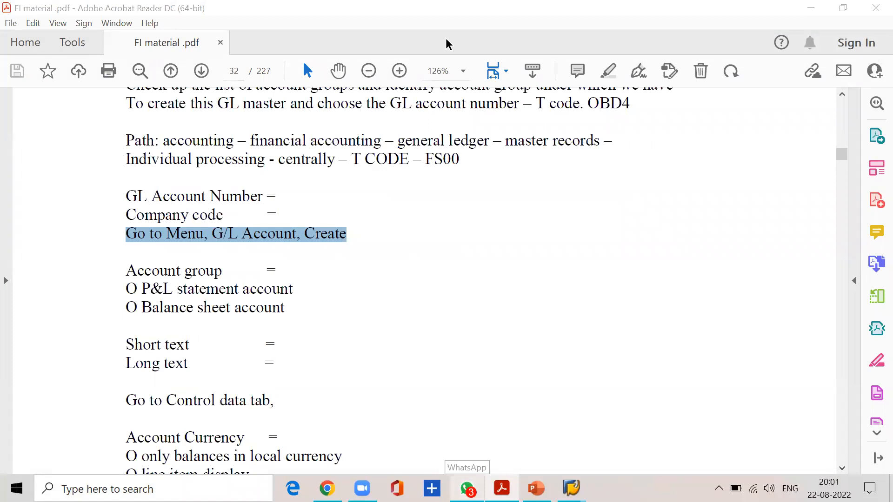
{"action": "left_click", "coordinate": [131, 310]}
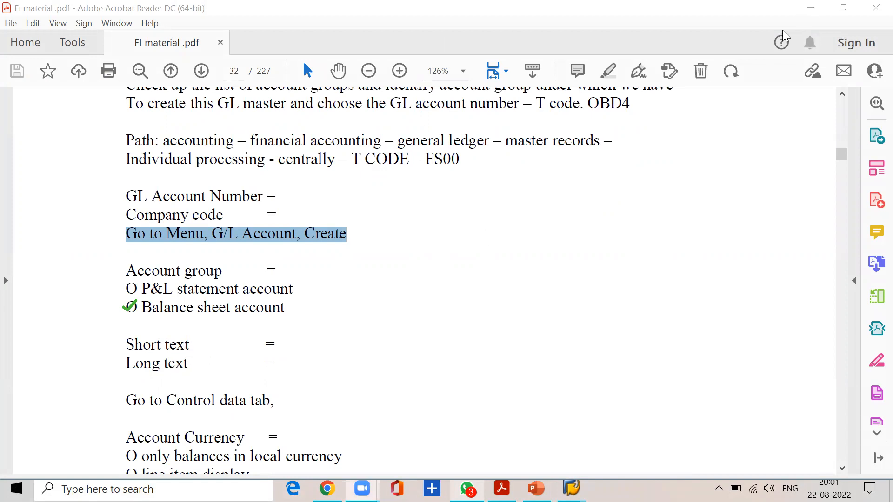
Return to SAP and set both the short text and the G/L account long text to "share capital a/c".
{"action": "left_click", "coordinate": [808, 9]}
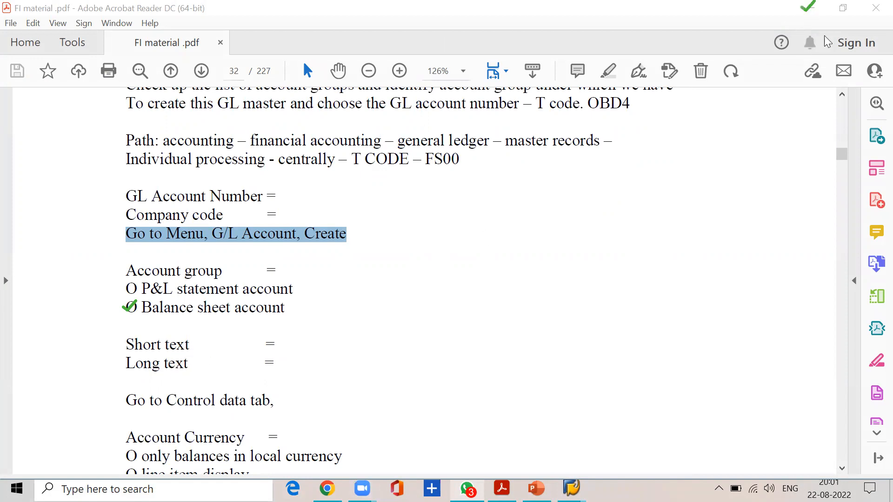
{"action": "left_click", "coordinate": [811, 10]}
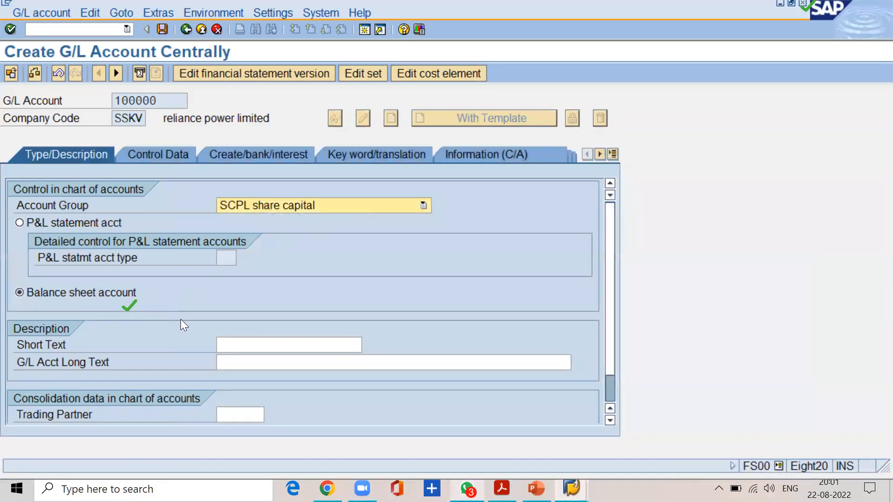
{"action": "left_click", "coordinate": [234, 345]}
{"action": "type", "text": "sha"}
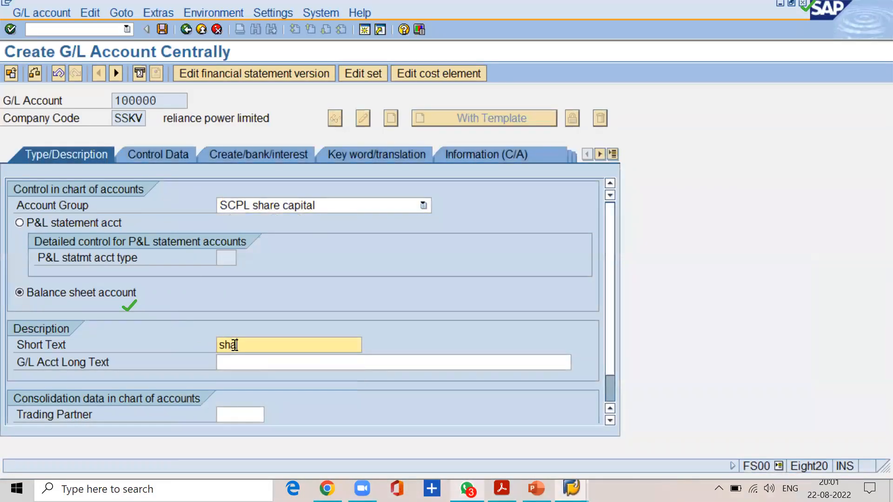
{"action": "type", "text": "re capital a/c"}
{"action": "left_click", "coordinate": [324, 361]}
{"action": "type", "text": "share cpai"}
{"action": "key", "text": "BackSpace"}
{"action": "key", "text": "BackSpace"}
{"action": "key", "text": "BackSpace"}
{"action": "type", "text": "apital a/c"}
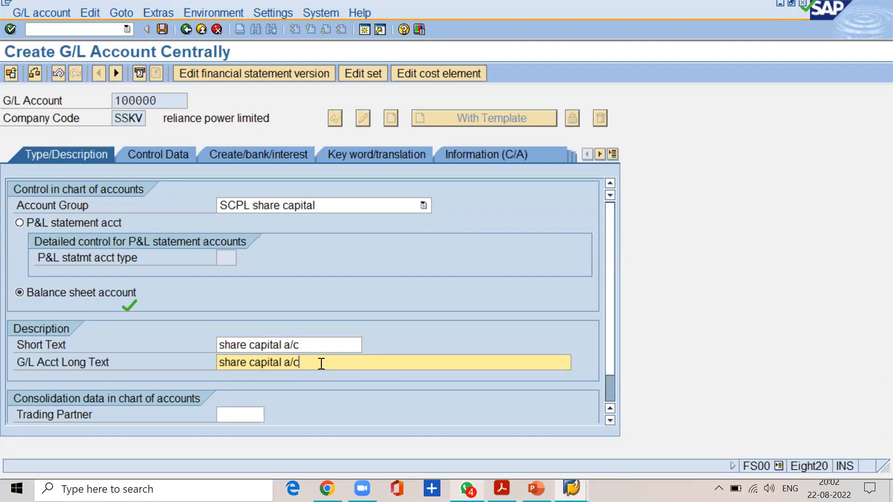
Check the instruction after Long text in the FI material PDF and open the account's Control Data in SAP.
{"action": "left_click", "coordinate": [501, 489]}
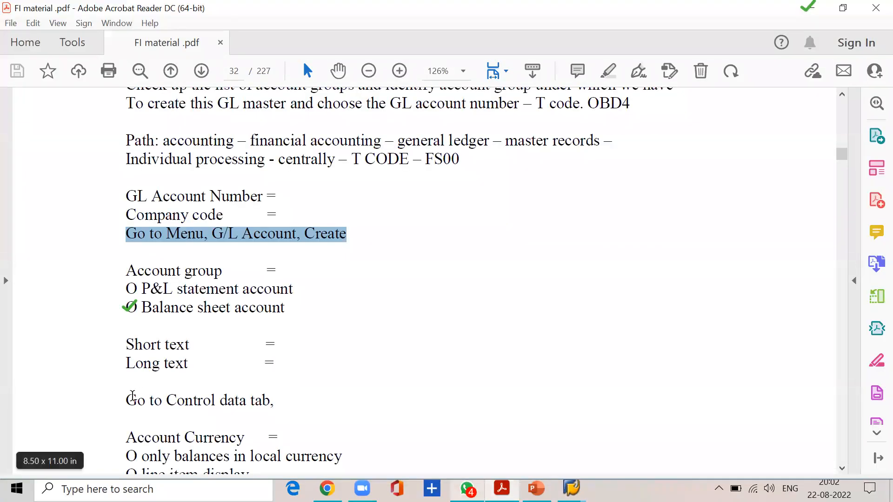
{"action": "left_click", "coordinate": [147, 399]}
{"action": "left_click_drag", "start_coordinate": [147, 399], "coordinate": [270, 400]}
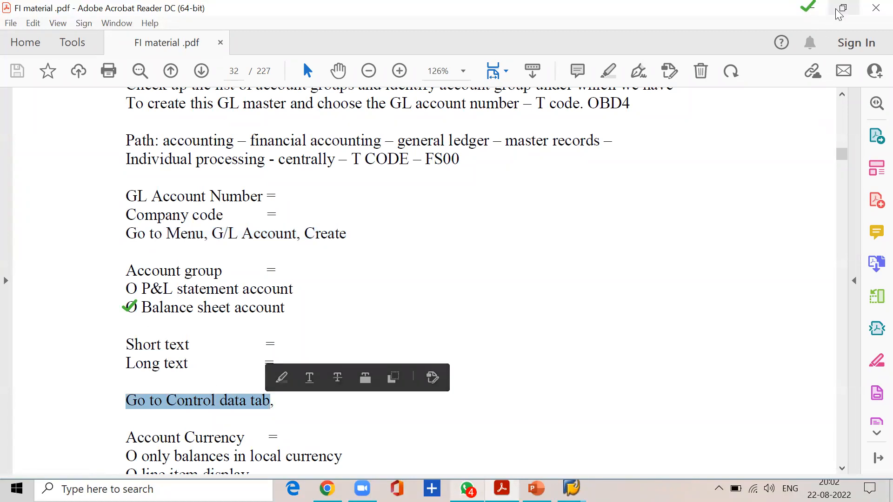
{"action": "left_click", "coordinate": [820, 13]}
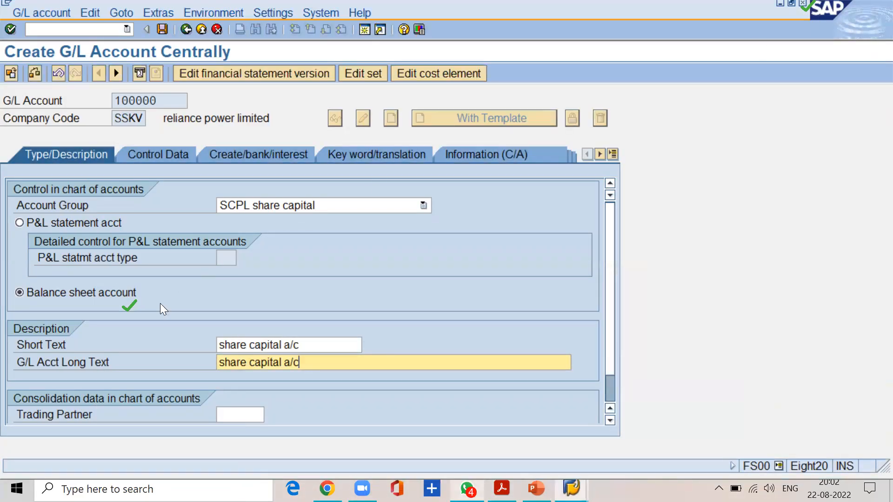
{"action": "left_click", "coordinate": [162, 156]}
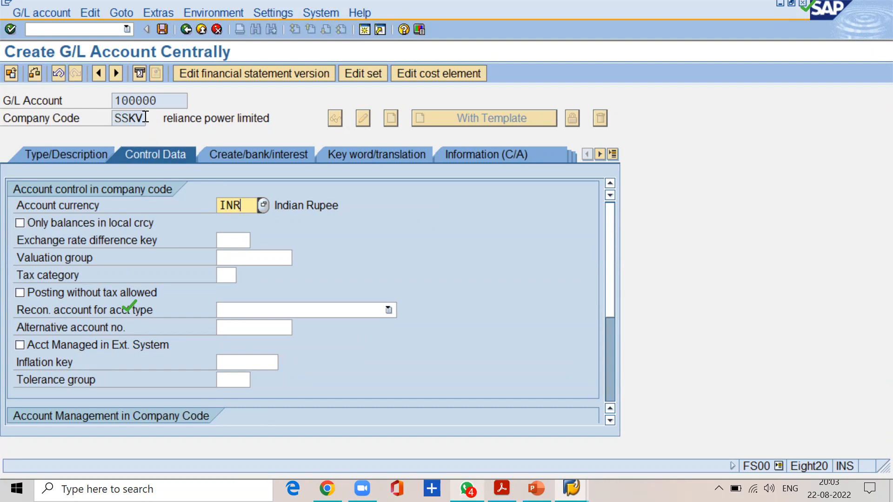
Examine the company code in SAP and read the Account Currency definition in the FI material PDF.
{"action": "left_click_drag", "start_coordinate": [145, 117], "coordinate": [98, 113]}
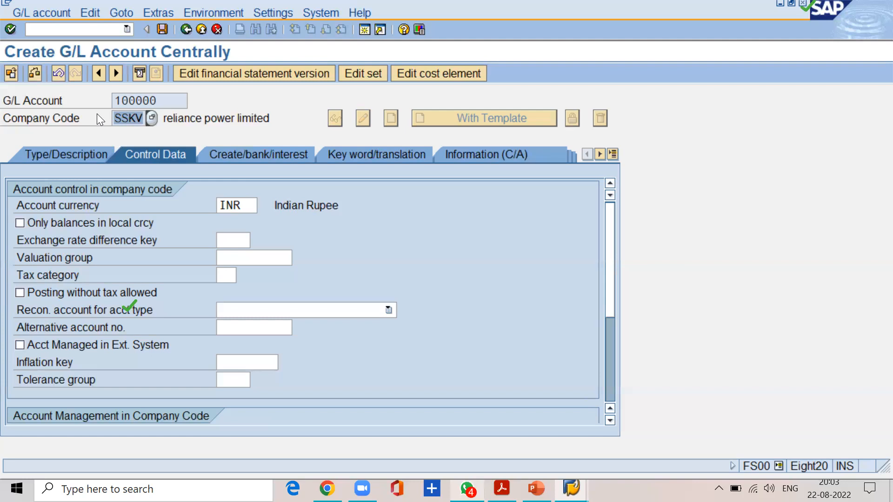
{"action": "left_click", "coordinate": [502, 488]}
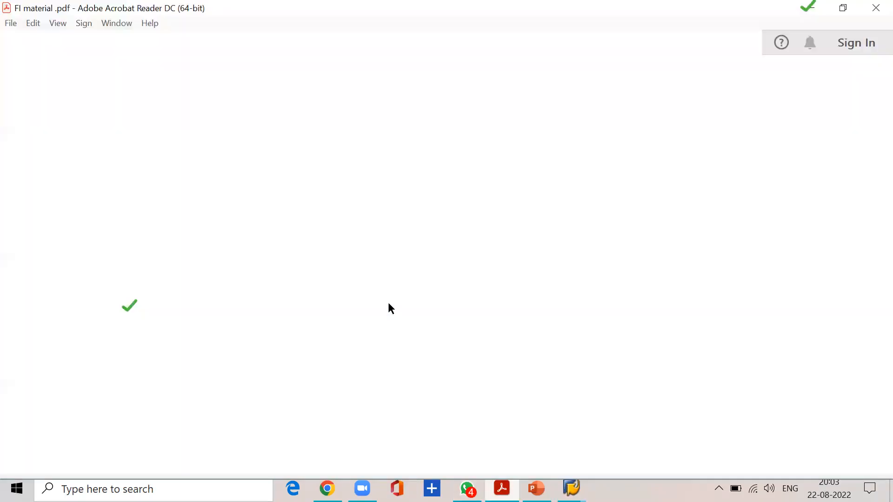
{"action": "scroll", "coordinate": [228, 279], "scroll_direction": "down", "scroll_amount": 3}
{"action": "scroll", "coordinate": [228, 279], "scroll_direction": "down", "scroll_amount": 3}
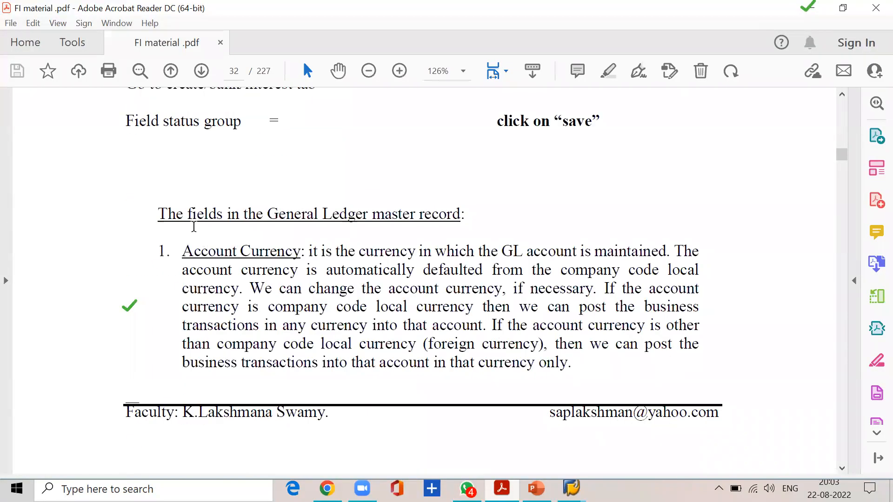
{"action": "left_click_drag", "start_coordinate": [162, 215], "coordinate": [464, 216]}
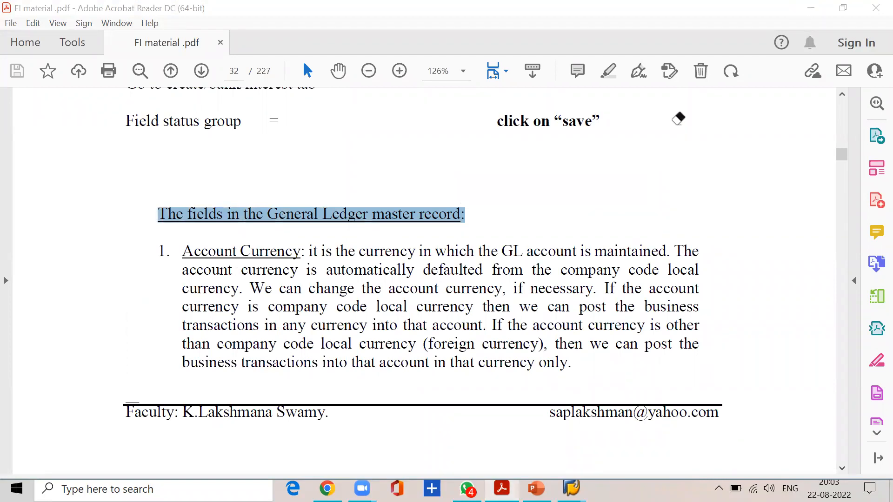
{"action": "left_click", "coordinate": [229, 235]}
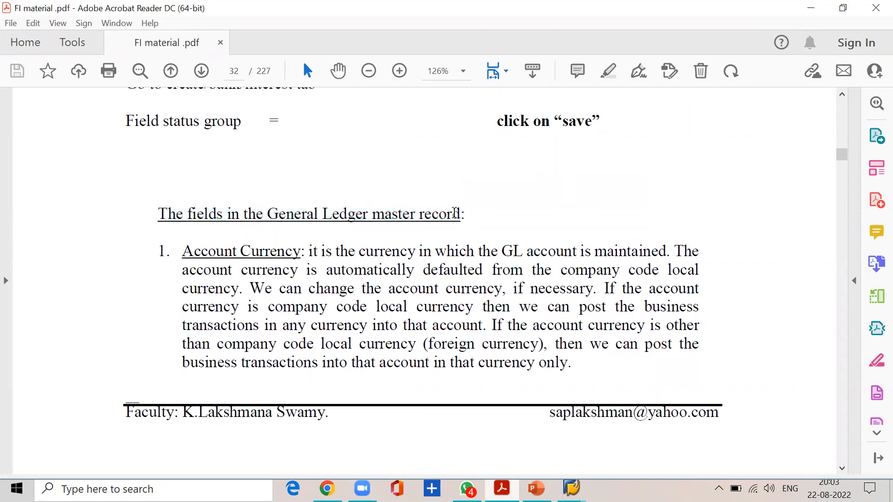
{"action": "left_click_drag", "start_coordinate": [177, 253], "coordinate": [647, 239]}
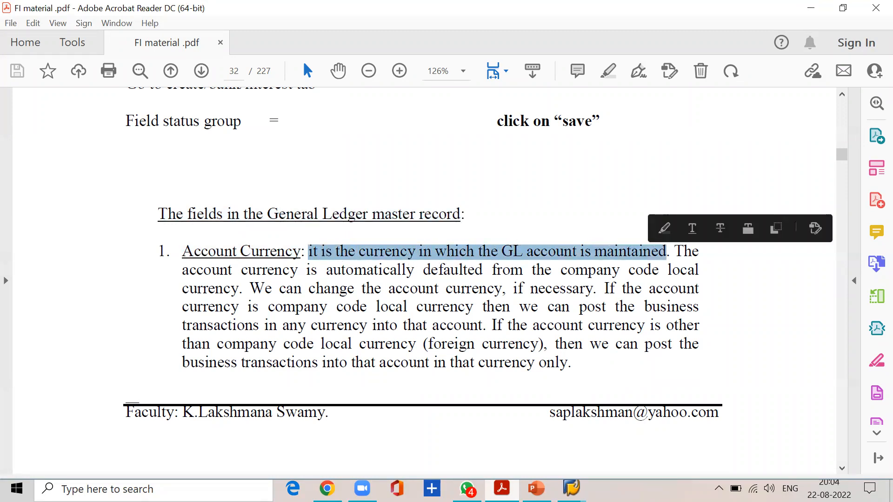
Compare the account currency in SAP with the PDF's explanation of how it is defaulted and can be changed.
{"action": "mouse_move", "coordinate": [571, 489]}
{"action": "left_click", "coordinate": [698, 447]}
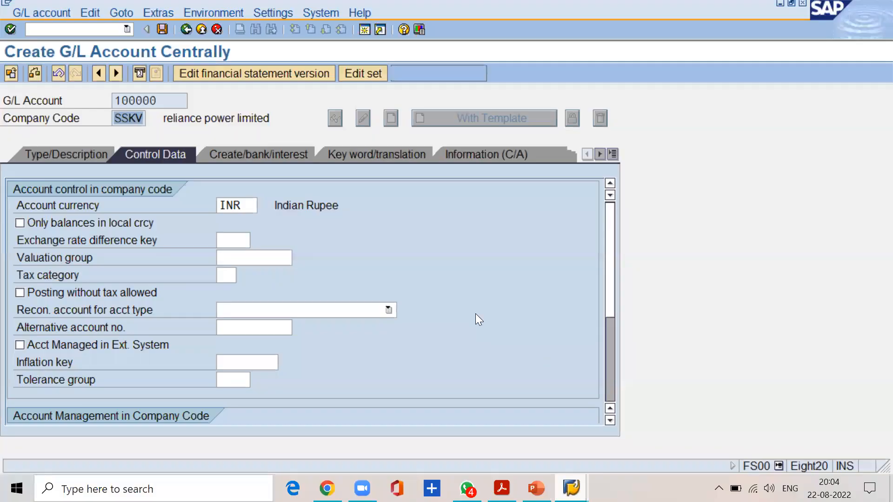
{"action": "left_click", "coordinate": [248, 207]}
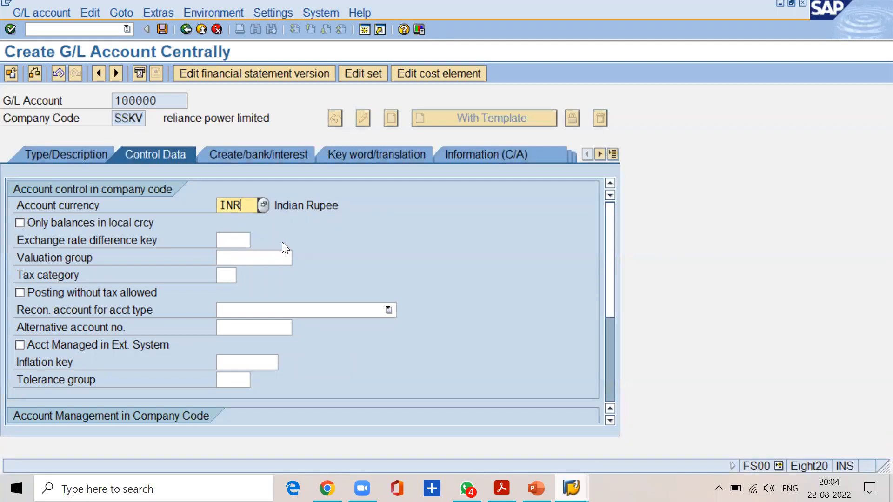
{"action": "left_click", "coordinate": [502, 488]}
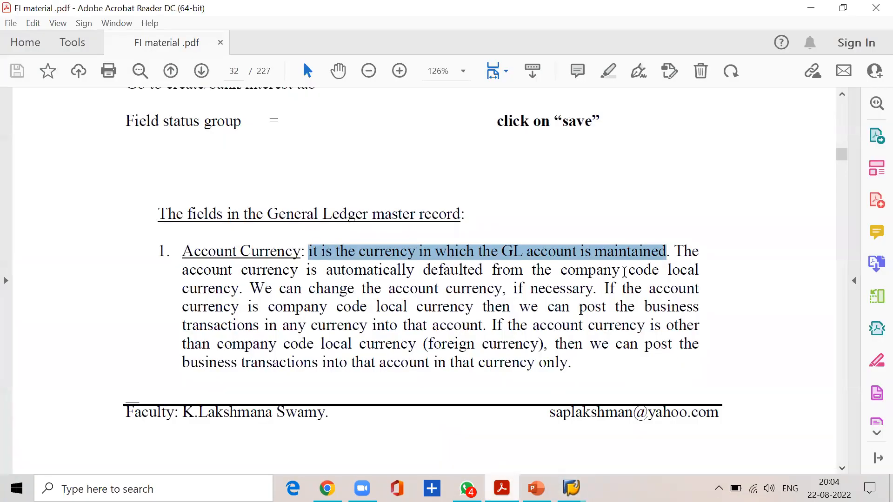
{"action": "left_click", "coordinate": [179, 272]}
{"action": "left_click_drag", "start_coordinate": [179, 272], "coordinate": [675, 272]}
{"action": "left_click_drag", "start_coordinate": [250, 289], "coordinate": [582, 288]}
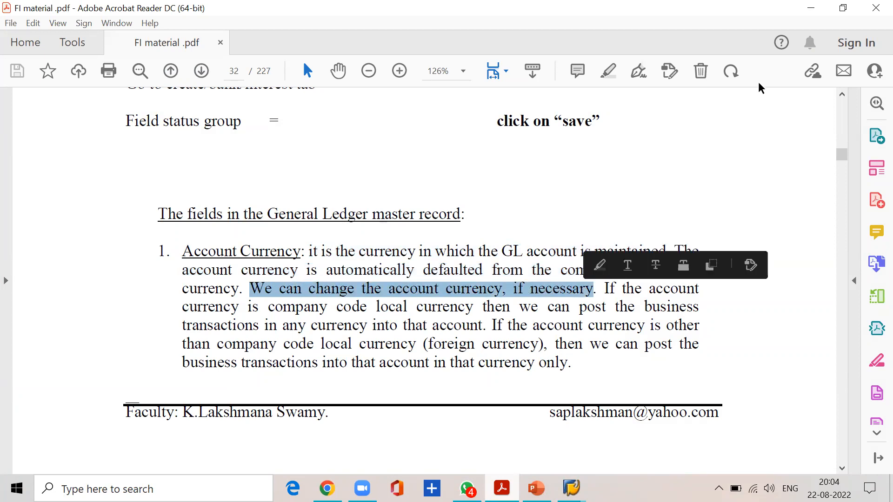
Return to SAP, try USD as the account currency and set it back to INR.
{"action": "left_click", "coordinate": [809, 10]}
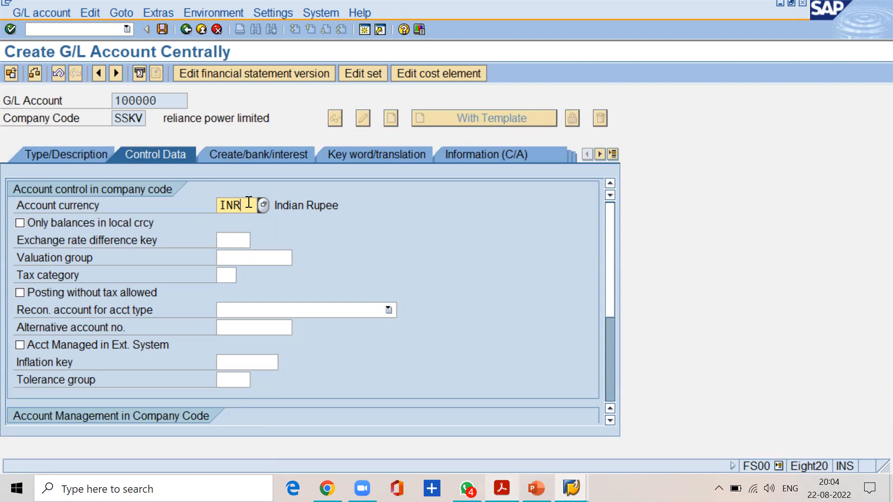
{"action": "key", "text": "BackSpace"}
{"action": "key", "text": "BackSpace"}
{"action": "key", "text": "BackSpace"}
{"action": "type", "text": "usd"}
{"action": "key", "text": "BackSpace"}
{"action": "key", "text": "BackSpace"}
{"action": "key", "text": "BackSpace"}
{"action": "type", "text": "inr"}
{"action": "key", "text": "Return"}
Read in the FI material PDF which currencies can be posted when the account currency equals the local currency.
{"action": "key", "text": "alt+Tab"}
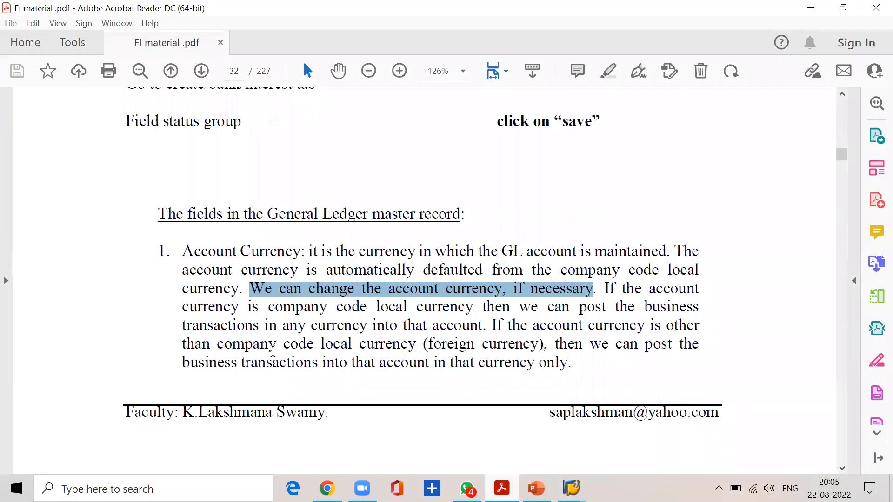
{"action": "left_click_drag", "start_coordinate": [177, 309], "coordinate": [474, 307]}
{"action": "left_click", "coordinate": [679, 288]}
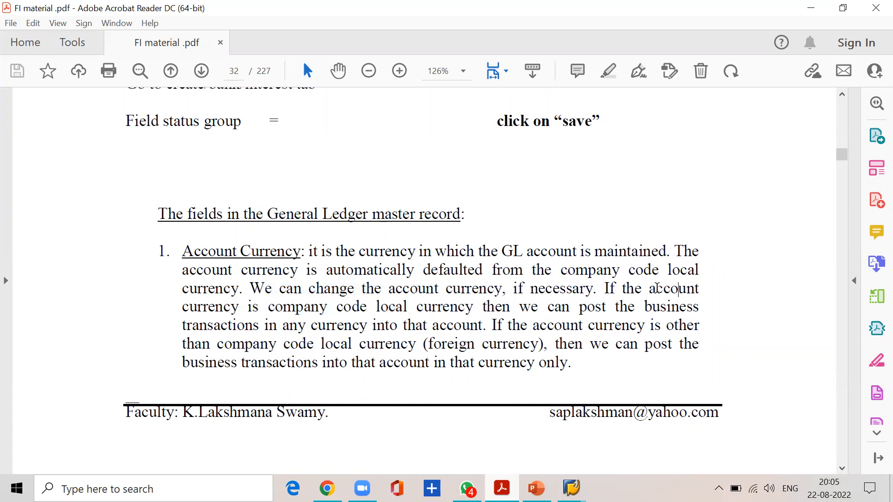
{"action": "left_click_drag", "start_coordinate": [655, 288], "coordinate": [699, 288]}
{"action": "left_click_drag", "start_coordinate": [268, 307], "coordinate": [699, 306]}
{"action": "left_click_drag", "start_coordinate": [264, 326], "coordinate": [463, 328]}
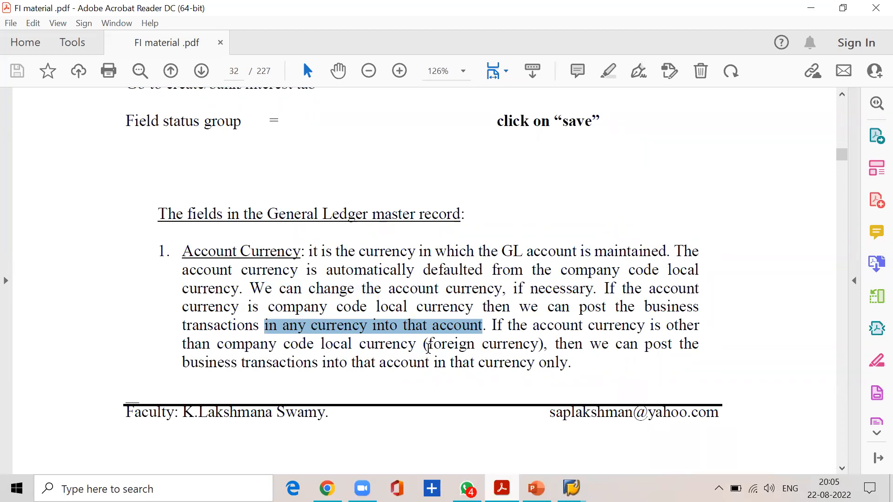
Review the share capital account's description texts and its account currency in SAP.
{"action": "left_click", "coordinate": [809, 14]}
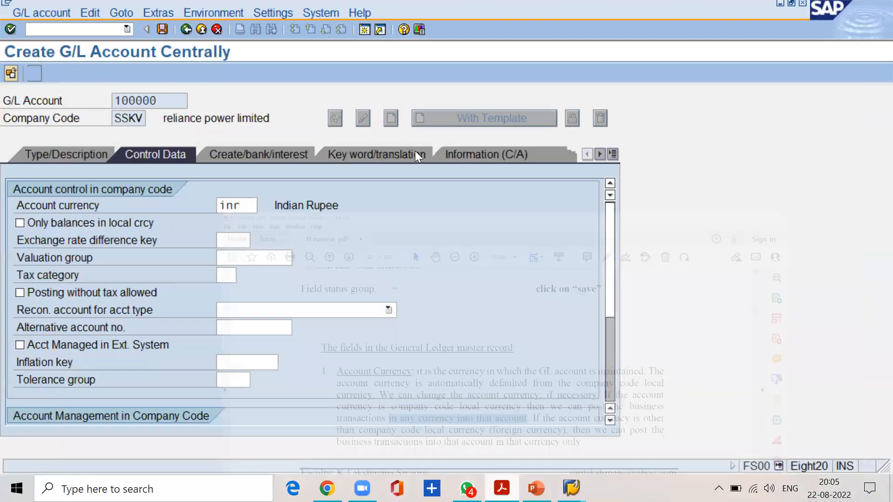
{"action": "left_click", "coordinate": [89, 157]}
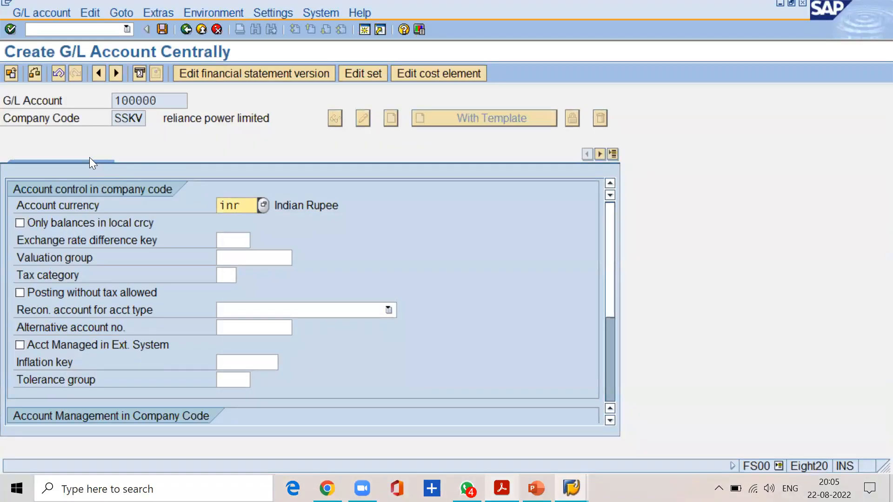
{"action": "left_click_drag", "start_coordinate": [305, 343], "coordinate": [201, 334]}
{"action": "left_click", "coordinate": [161, 156]}
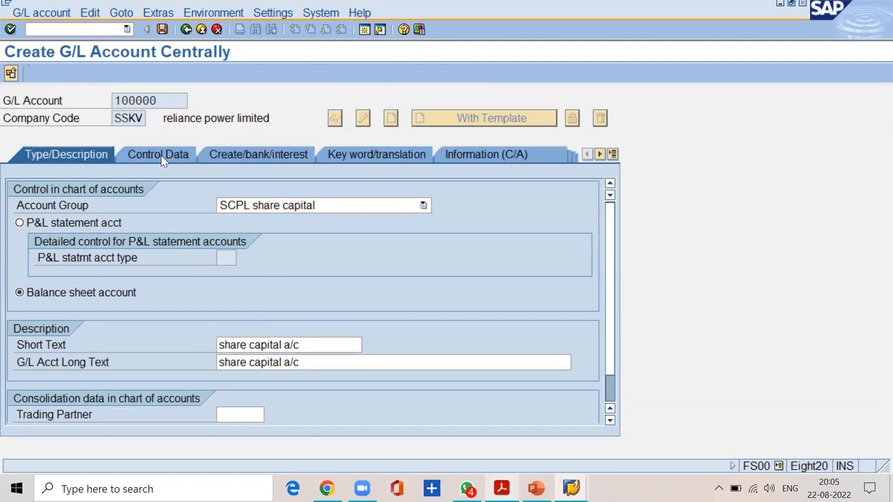
{"action": "left_click_drag", "start_coordinate": [243, 205], "coordinate": [219, 205]}
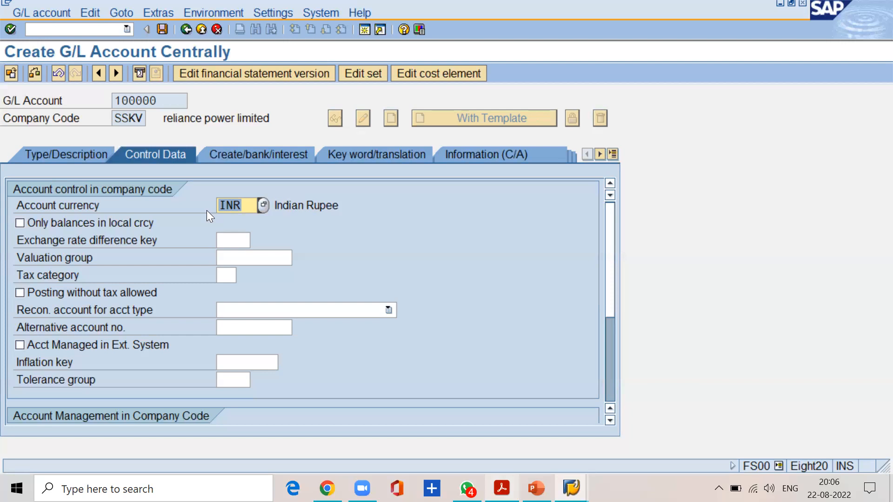
Read the FI material PDF's posting rule for accounts whose currency differs from the company code's local currency.
{"action": "left_click", "coordinate": [501, 488]}
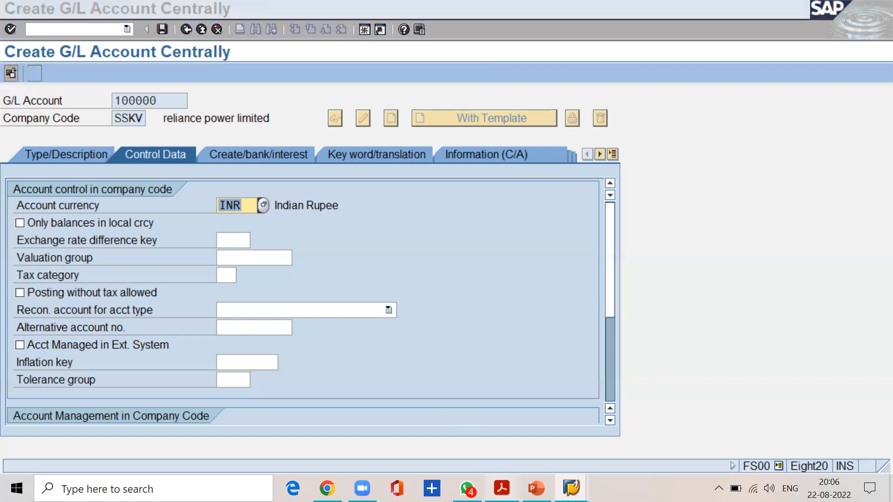
{"action": "left_click_drag", "start_coordinate": [492, 325], "coordinate": [700, 326]}
{"action": "left_click_drag", "start_coordinate": [319, 345], "coordinate": [688, 349]}
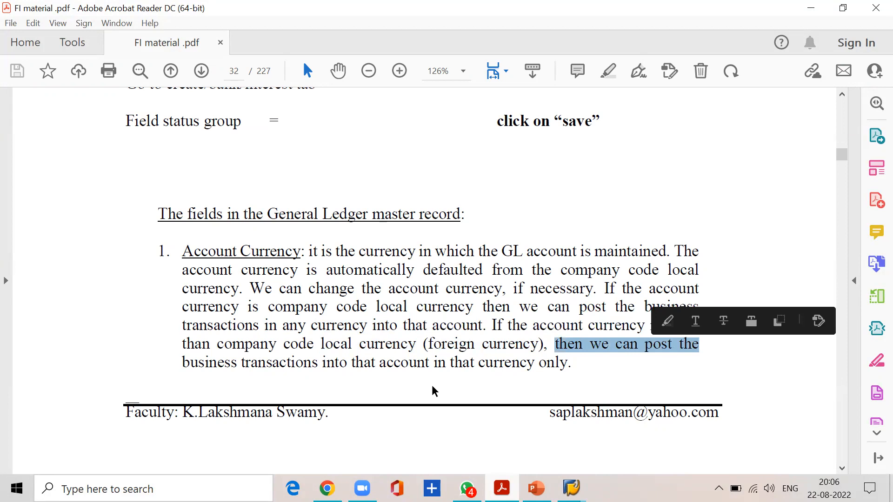
{"action": "left_click", "coordinate": [321, 366]}
{"action": "left_click_drag", "start_coordinate": [321, 365], "coordinate": [566, 366]}
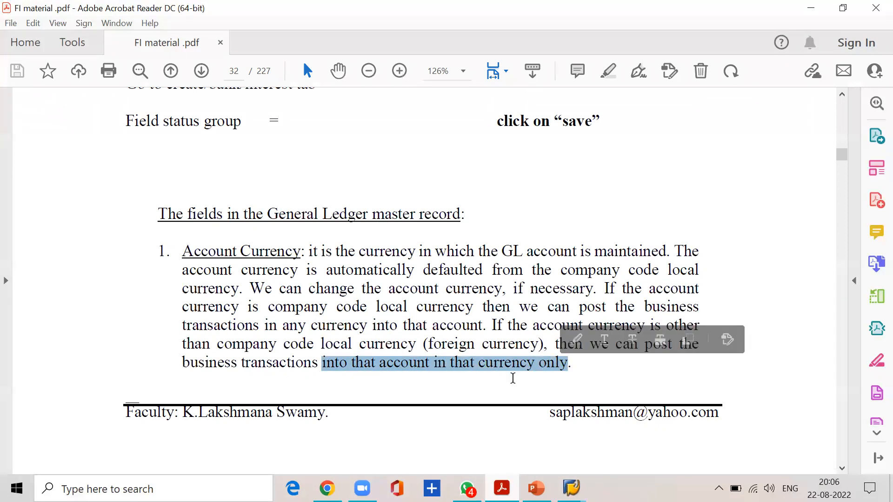
{"action": "scroll", "coordinate": [511, 377], "scroll_direction": "down", "scroll_amount": 3}
Switch back to the SAP G/L account form, demonstrate USD in the account currency field and restore INR.
{"action": "mouse_move", "coordinate": [571, 486]}
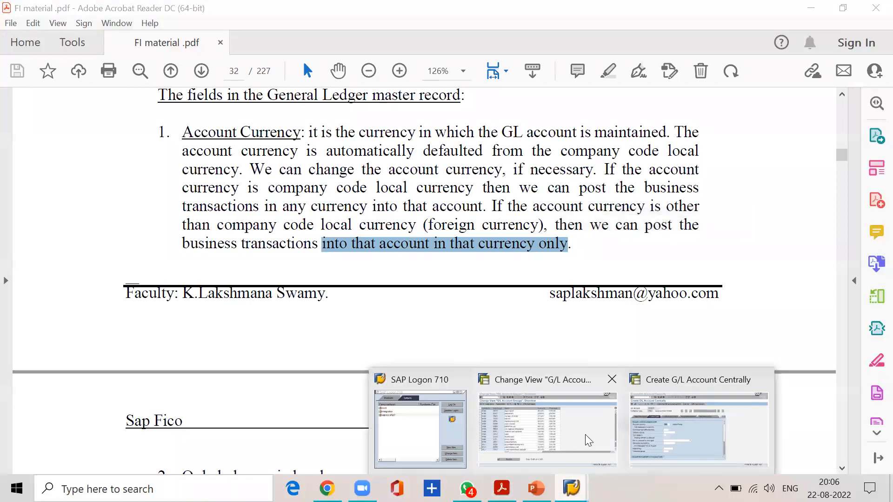
{"action": "left_click", "coordinate": [663, 421]}
{"action": "left_click", "coordinate": [251, 207]}
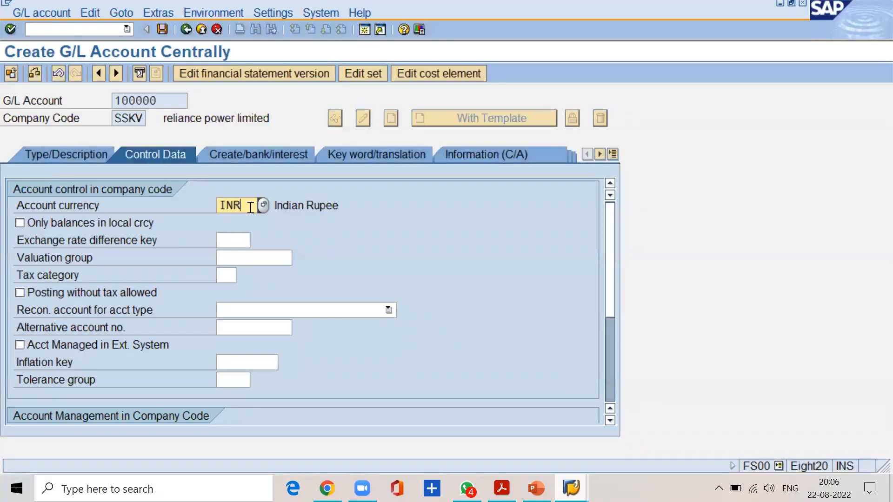
{"action": "key", "text": "BackSpace"}
{"action": "key", "text": "BackSpace"}
{"action": "key", "text": "BackSpace"}
{"action": "type", "text": "usd"}
{"action": "key", "text": "BackSpace"}
{"action": "key", "text": "BackSpace"}
{"action": "key", "text": "BackSpace"}
{"action": "type", "text": "inr"}
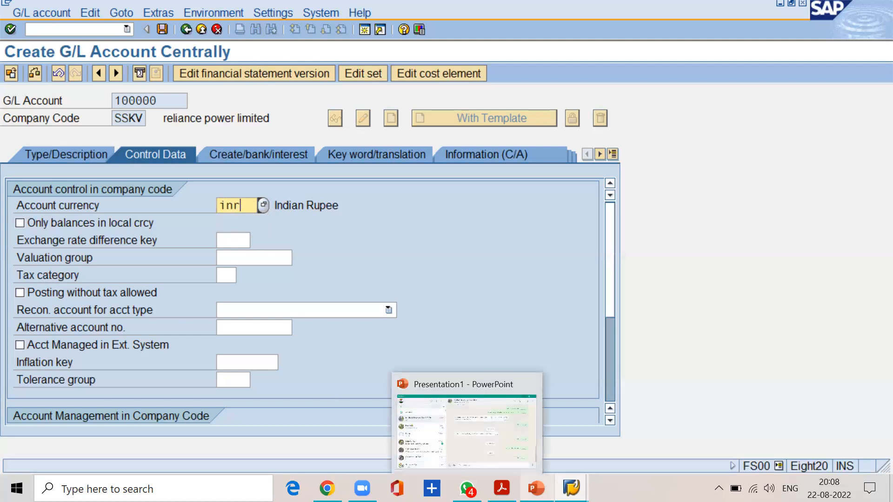
Locate the "only balances in local currency" option under Account Currency in the FI material PDF.
{"action": "left_click", "coordinate": [501, 489]}
{"action": "scroll", "coordinate": [342, 379], "scroll_direction": "up", "scroll_amount": 10}
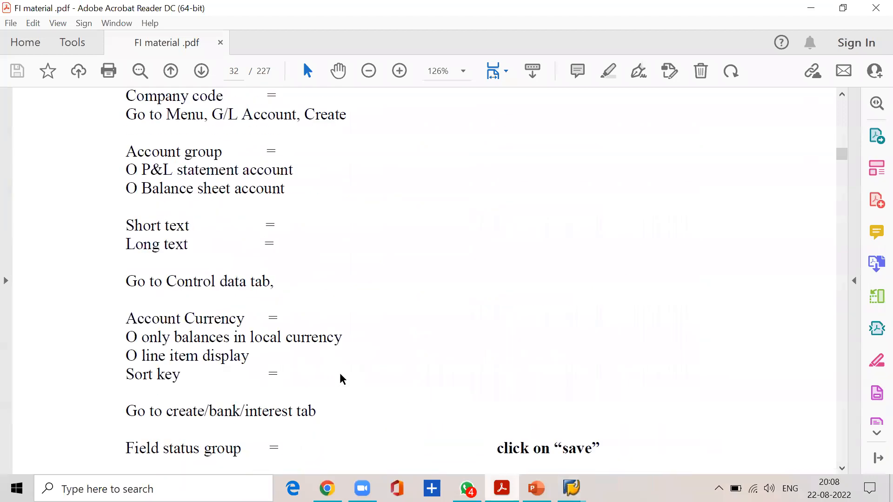
{"action": "scroll", "coordinate": [342, 379], "scroll_direction": "down", "scroll_amount": 2}
{"action": "left_click_drag", "start_coordinate": [140, 342], "coordinate": [324, 343]}
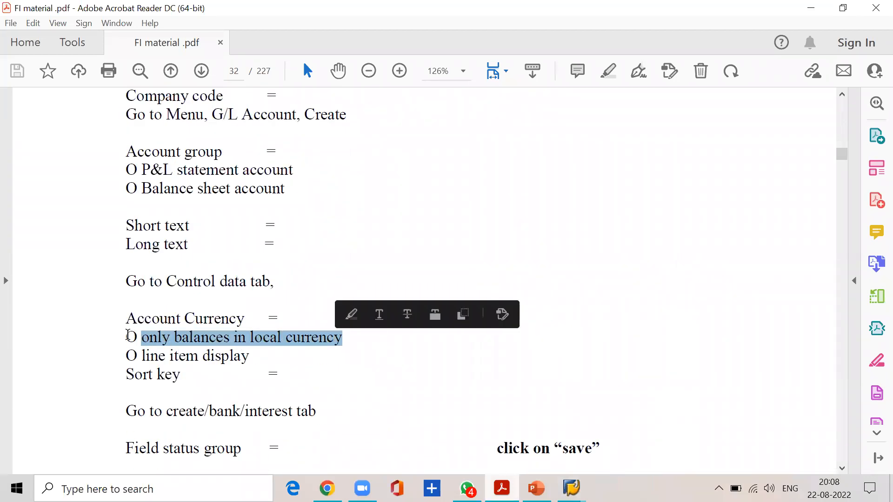
Switch from the PDF to the SAP G/L account form and enable only balances in local currency for account 100000.
{"action": "left_click_drag", "start_coordinate": [124, 323], "coordinate": [168, 344]}
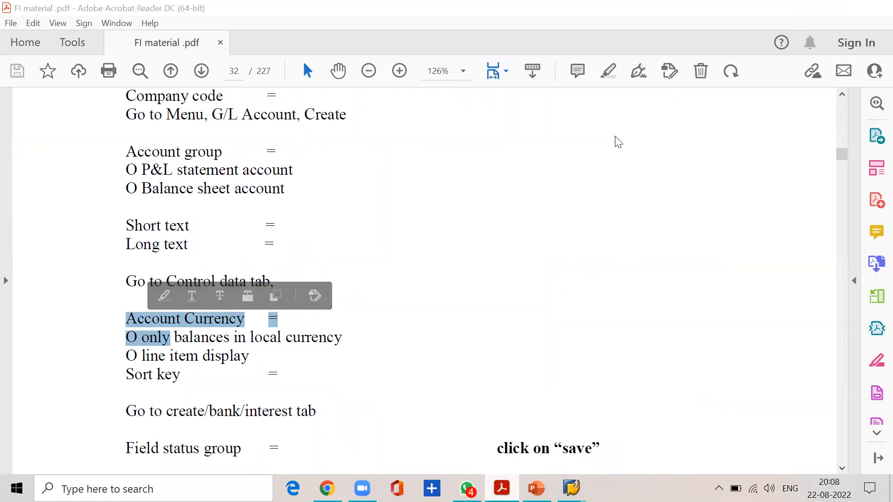
{"action": "key", "text": "alt+Tab"}
{"action": "left_click", "coordinate": [53, 221]}
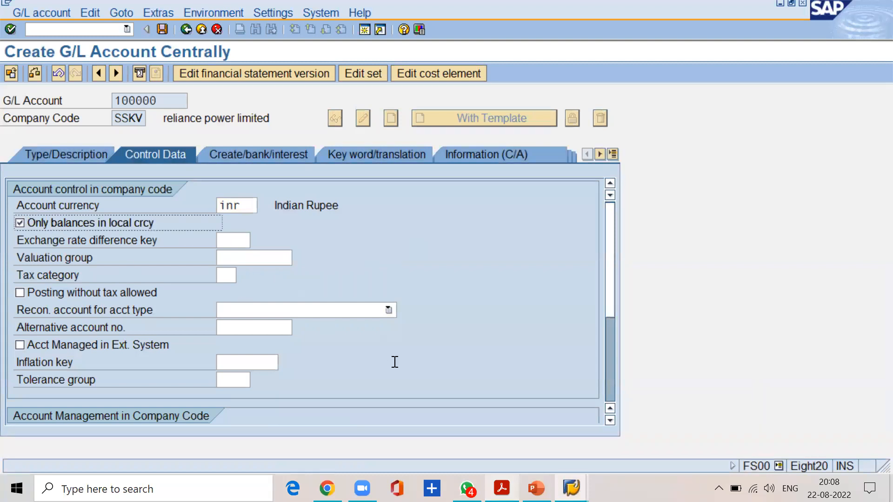
Read the FI material PDF's explanation of the "Only balances in local currency" check box, including its foreign currency conversion rule.
{"action": "key", "text": "alt+Tab"}
{"action": "scroll", "coordinate": [326, 339], "scroll_direction": "down", "scroll_amount": 5}
{"action": "scroll", "coordinate": [325, 339], "scroll_direction": "down", "scroll_amount": 10}
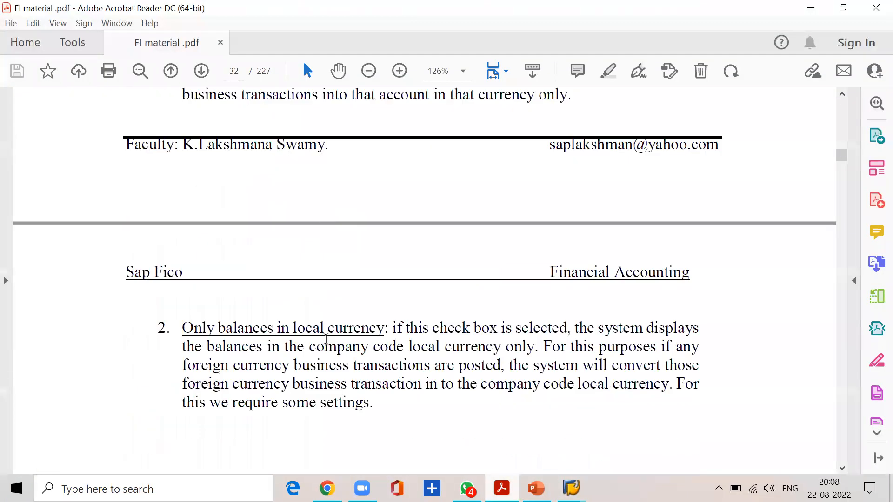
{"action": "left_click_drag", "start_coordinate": [392, 213], "coordinate": [689, 210]}
{"action": "left_click_drag", "start_coordinate": [201, 228], "coordinate": [700, 228]}
{"action": "left_click_drag", "start_coordinate": [233, 247], "coordinate": [698, 246]}
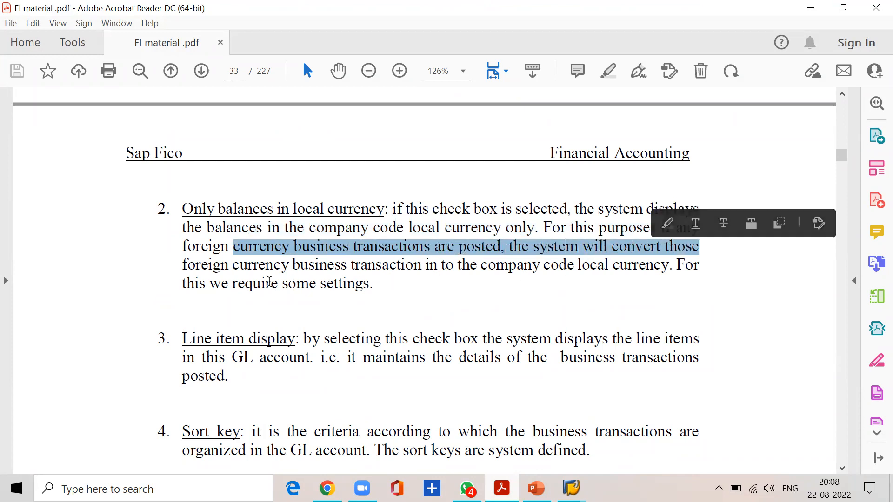
{"action": "left_click", "coordinate": [246, 266]}
{"action": "left_click_drag", "start_coordinate": [246, 266], "coordinate": [668, 263]}
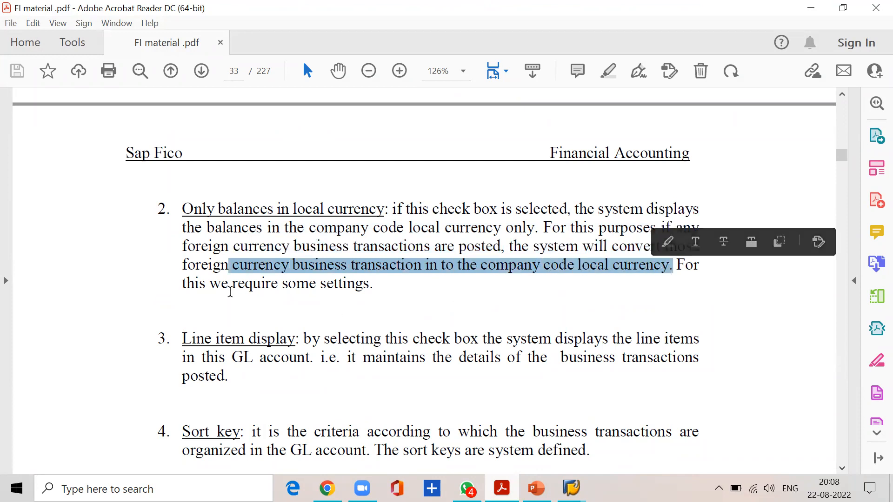
{"action": "left_click_drag", "start_coordinate": [181, 284], "coordinate": [369, 287]}
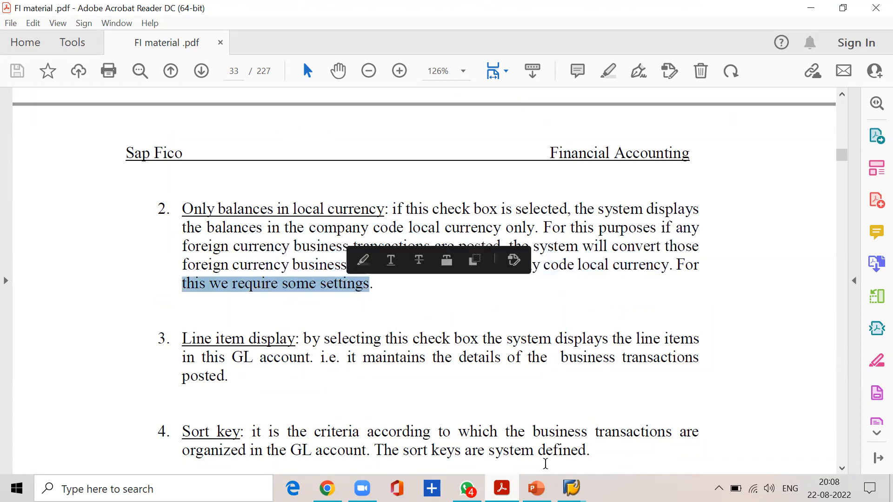
Return to the SAP G/L account form and review the account currency alongside the local currency balance option.
{"action": "mouse_move", "coordinate": [572, 488]}
{"action": "left_click", "coordinate": [657, 421]}
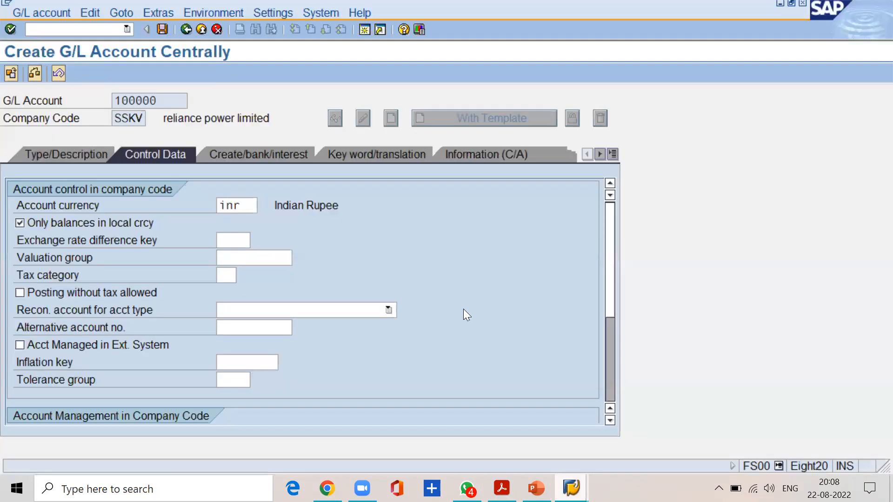
{"action": "left_click", "coordinate": [250, 203]}
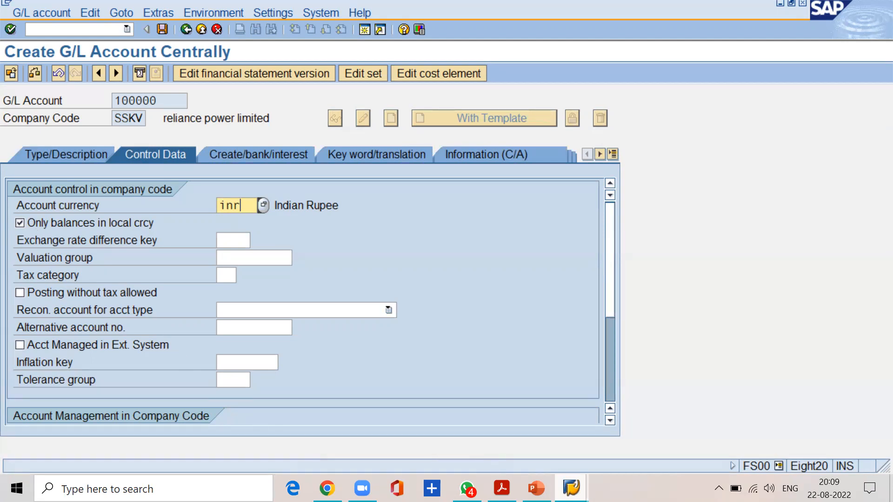
Check the control data list in the FI material PDF and enable line item display for the account in SAP.
{"action": "left_click", "coordinate": [502, 489]}
{"action": "left_click", "coordinate": [380, 288]}
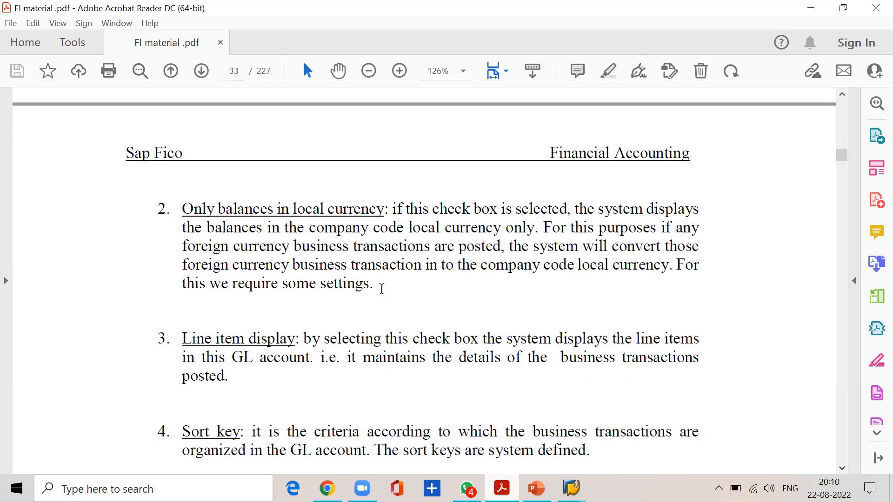
{"action": "scroll", "coordinate": [382, 289], "scroll_direction": "up", "scroll_amount": 10}
{"action": "scroll", "coordinate": [382, 289], "scroll_direction": "up", "scroll_amount": 5}
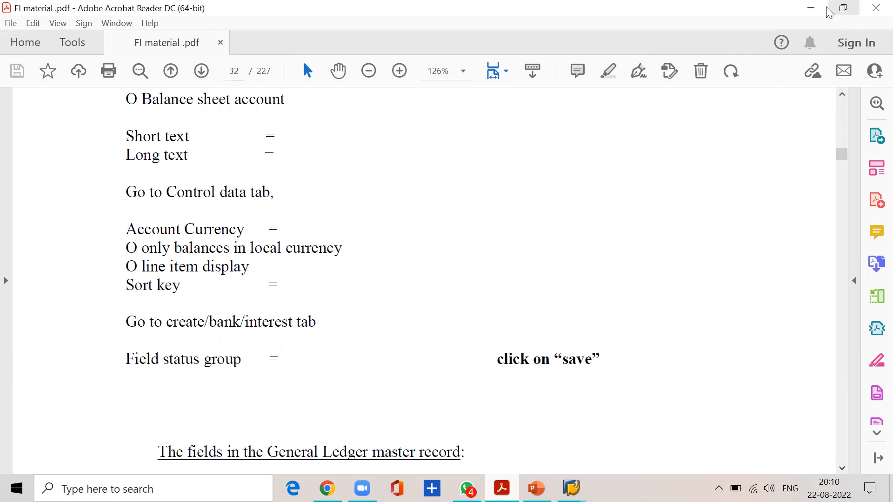
{"action": "left_click", "coordinate": [809, 8]}
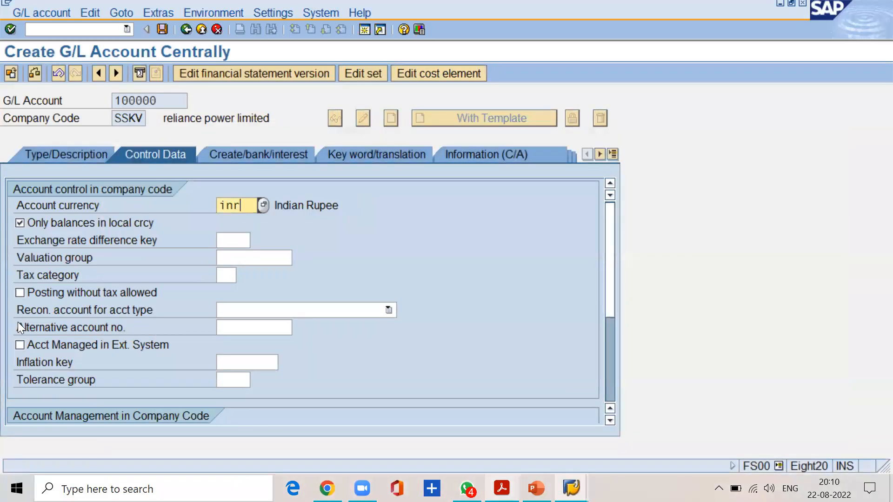
{"action": "scroll", "coordinate": [56, 342], "scroll_direction": "down", "scroll_amount": 3}
{"action": "left_click", "coordinate": [20, 276]}
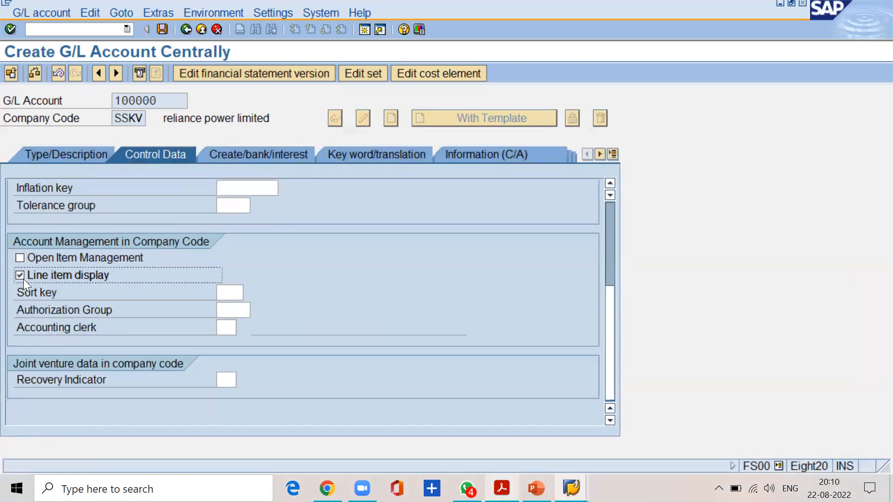
Read the FI material PDF's explanation of the "Line item display" check box.
{"action": "left_click", "coordinate": [501, 488]}
{"action": "scroll", "coordinate": [295, 346], "scroll_direction": "down", "scroll_amount": 4}
{"action": "scroll", "coordinate": [295, 345], "scroll_direction": "down", "scroll_amount": 15}
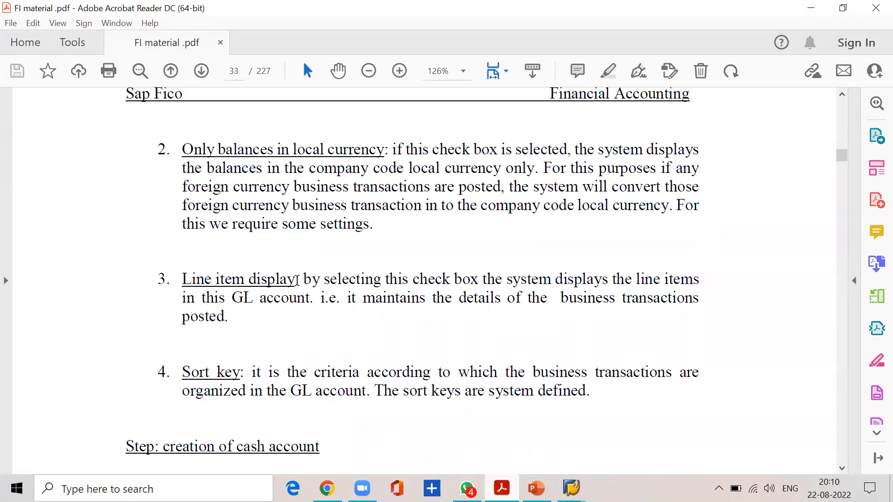
{"action": "left_click_drag", "start_coordinate": [297, 280], "coordinate": [695, 278]}
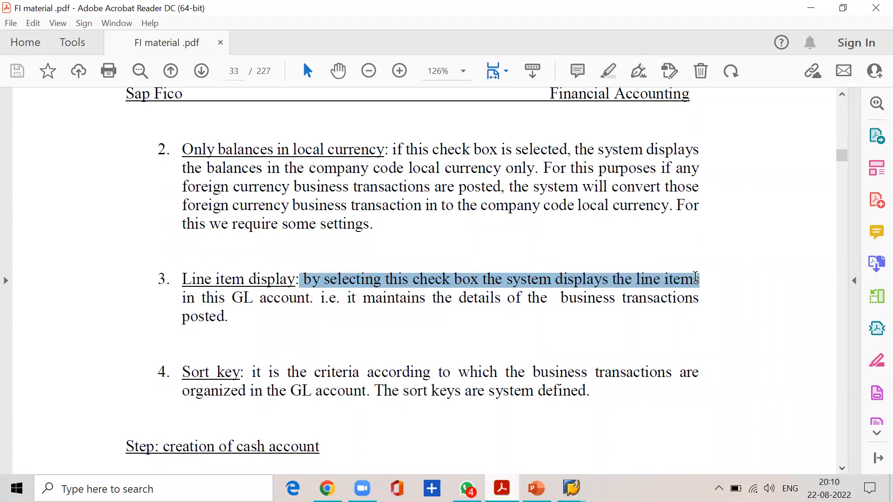
{"action": "left_click", "coordinate": [238, 298]}
{"action": "left_click_drag", "start_coordinate": [237, 298], "coordinate": [630, 313]}
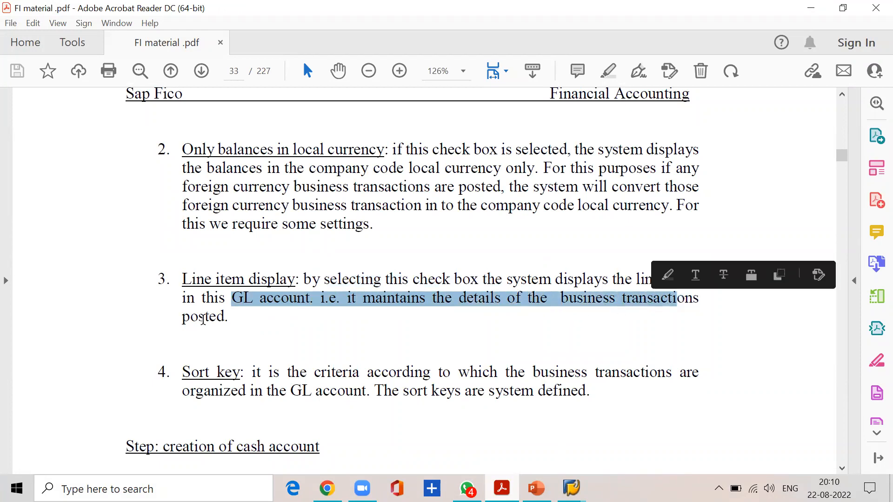
{"action": "left_click", "coordinate": [229, 316]}
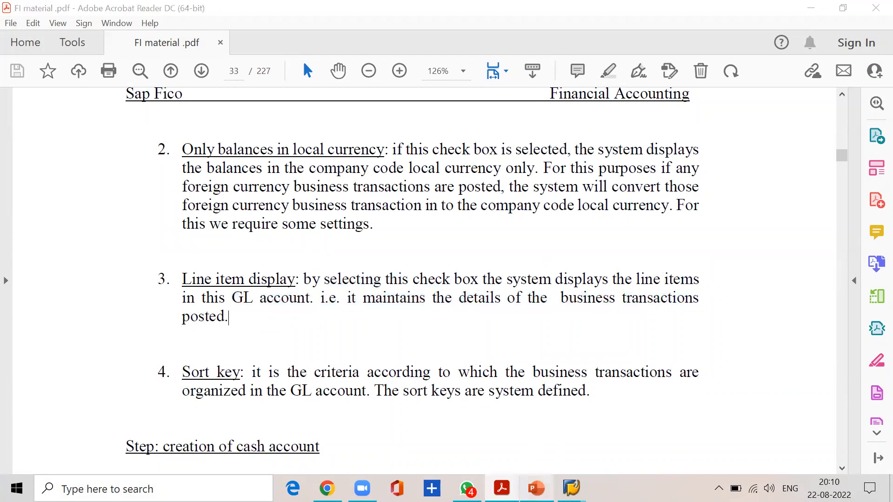
Switch to PowerPoint and examine the rent account's master data and transaction lines on slide 1.
{"action": "key", "text": "alt+Tab"}
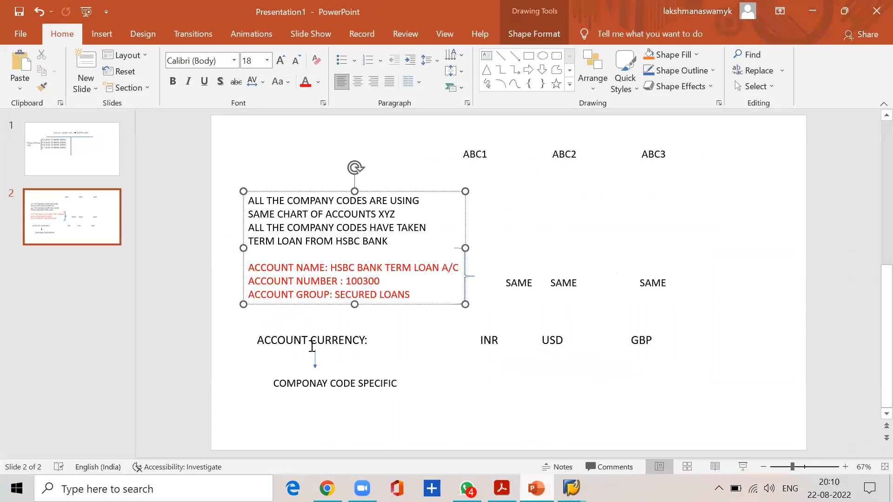
{"action": "left_click", "coordinate": [70, 161]}
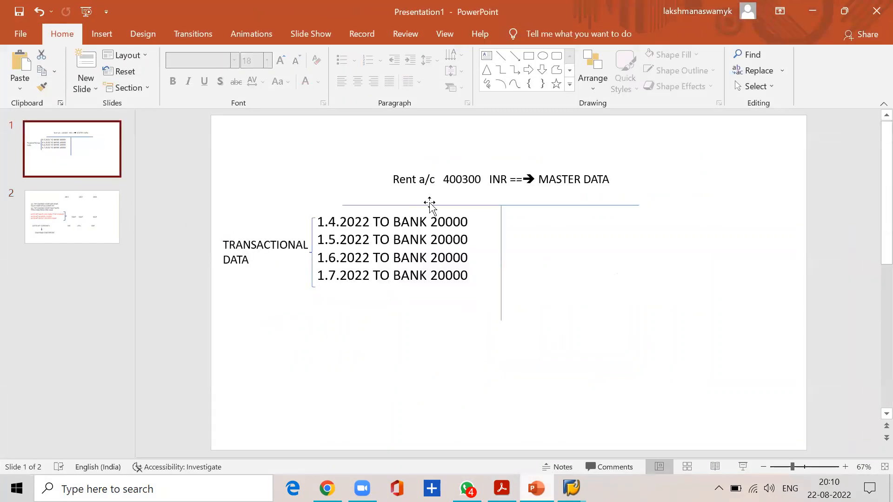
{"action": "left_click", "coordinate": [421, 179]}
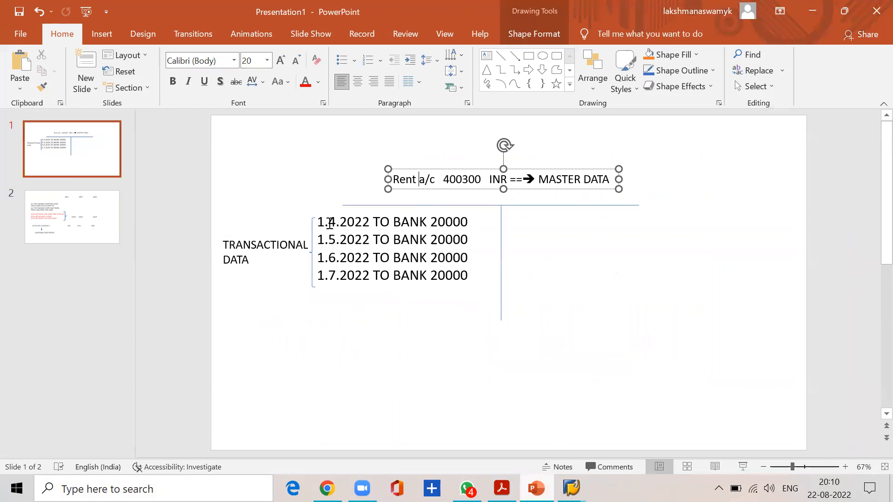
{"action": "left_click_drag", "start_coordinate": [318, 220], "coordinate": [449, 276]}
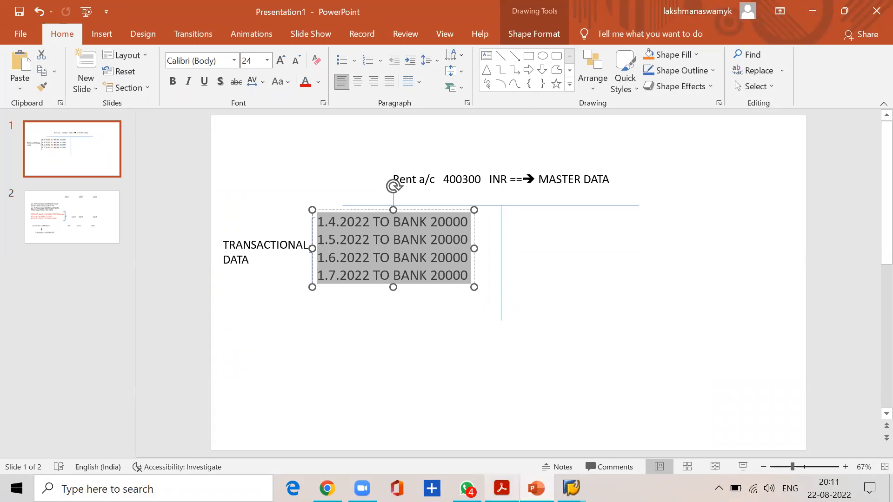
Glance at the FI material PDF, switch to the SAP G/L account form and set the sort key to 001.
{"action": "left_click", "coordinate": [502, 488]}
{"action": "scroll", "coordinate": [330, 316], "scroll_direction": "up", "scroll_amount": 15}
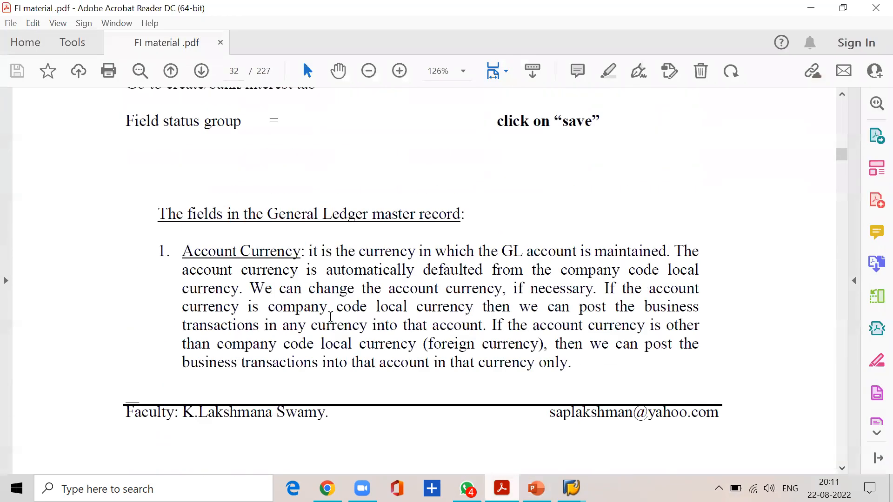
{"action": "left_click", "coordinate": [276, 317]}
{"action": "left_click", "coordinate": [810, 8]}
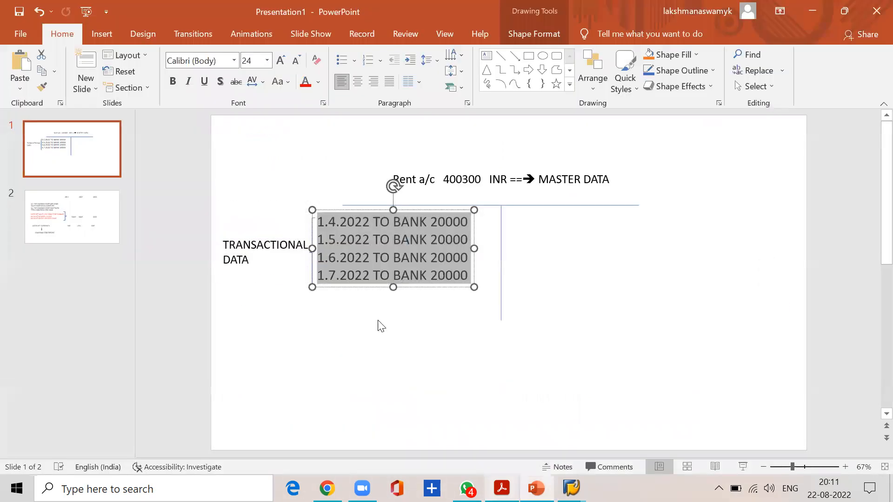
{"action": "mouse_move", "coordinate": [571, 488]}
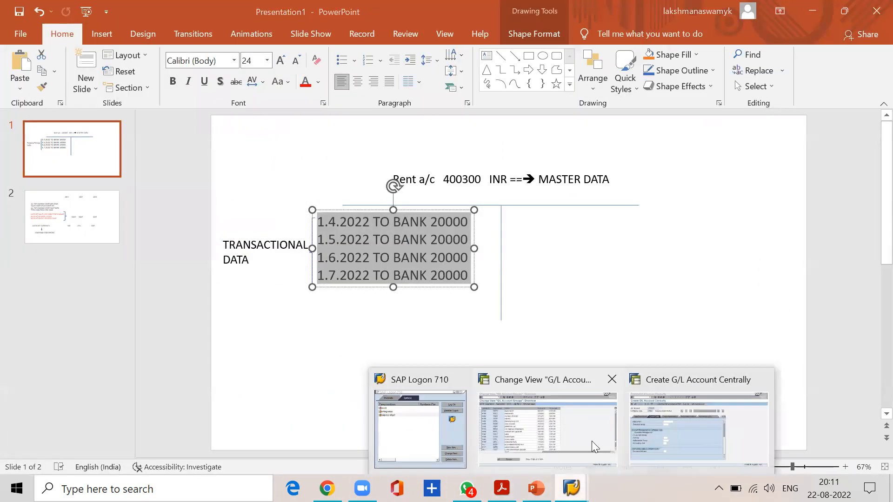
{"action": "left_click", "coordinate": [661, 428]}
{"action": "left_click", "coordinate": [235, 292]}
{"action": "type", "text": "001"}
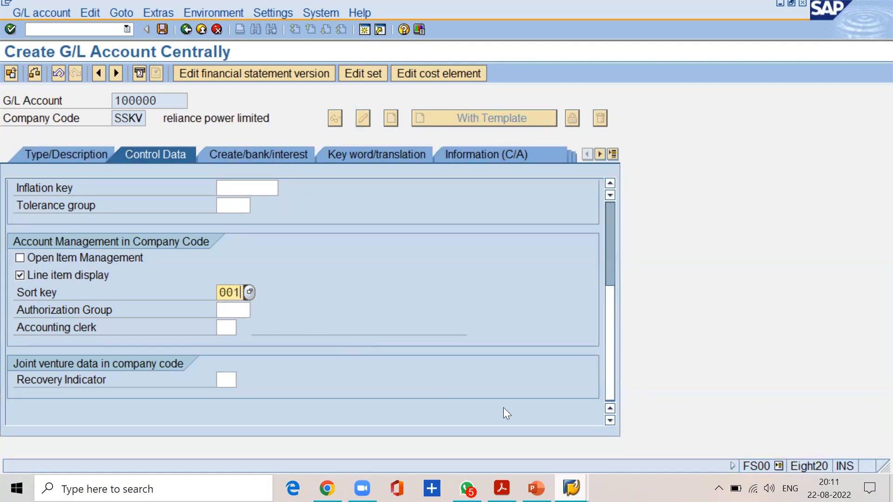
Read the FI material PDF's definition of the sort key and its note on who defines sort keys.
{"action": "left_click", "coordinate": [501, 488]}
{"action": "scroll", "coordinate": [300, 339], "scroll_direction": "down", "scroll_amount": 5}
{"action": "scroll", "coordinate": [300, 338], "scroll_direction": "up", "scroll_amount": 1}
{"action": "scroll", "coordinate": [299, 343], "scroll_direction": "down", "scroll_amount": 10}
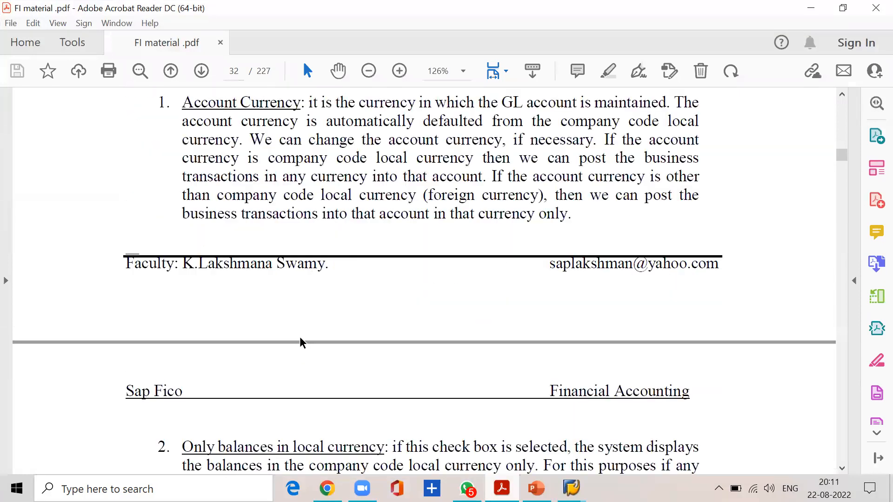
{"action": "left_click_drag", "start_coordinate": [252, 194], "coordinate": [696, 198]}
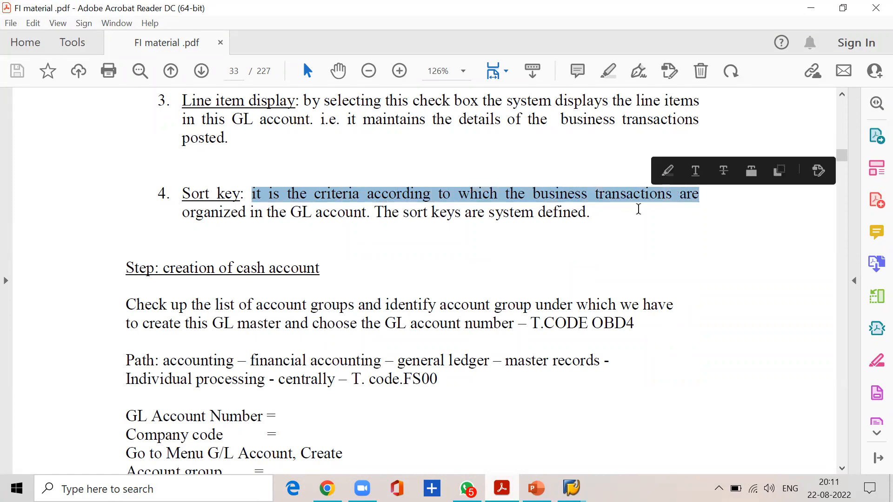
{"action": "left_click", "coordinate": [366, 215]}
{"action": "left_click_drag", "start_coordinate": [375, 212], "coordinate": [576, 210]}
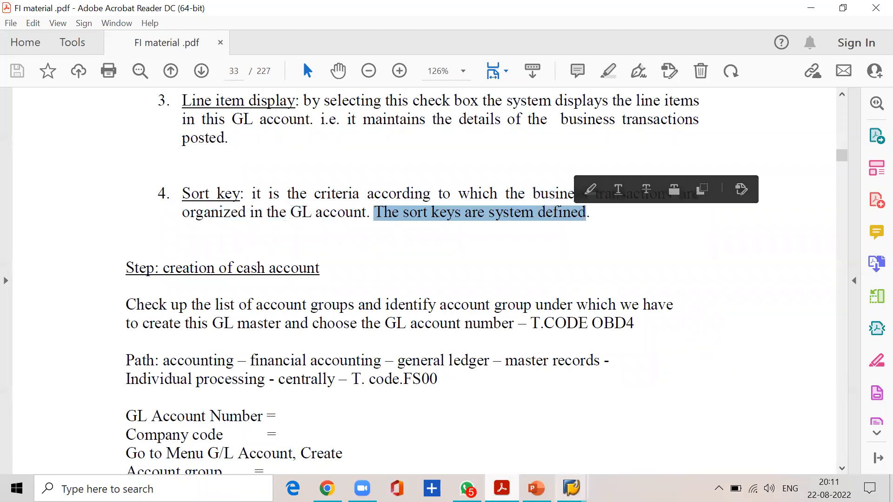
Switch to the PowerPoint rent account slide and review its bank entries as an example of sorted transactions.
{"action": "mouse_move", "coordinate": [571, 487]}
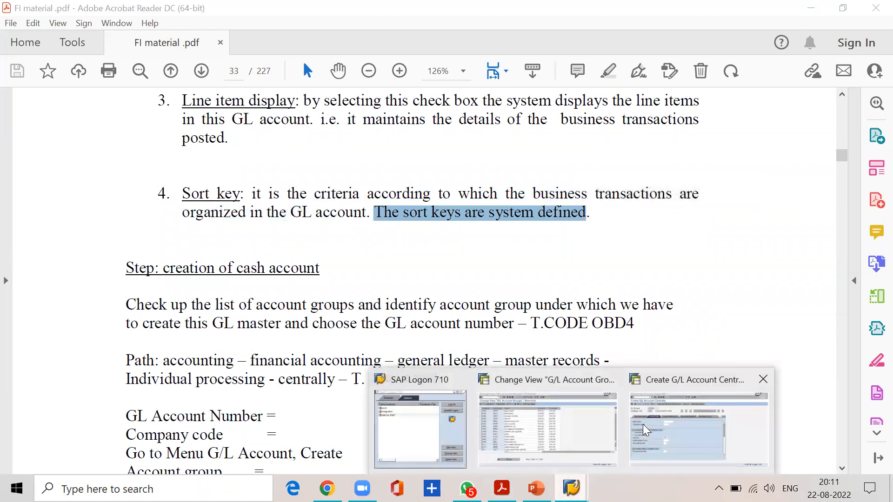
{"action": "left_click", "coordinate": [537, 489]}
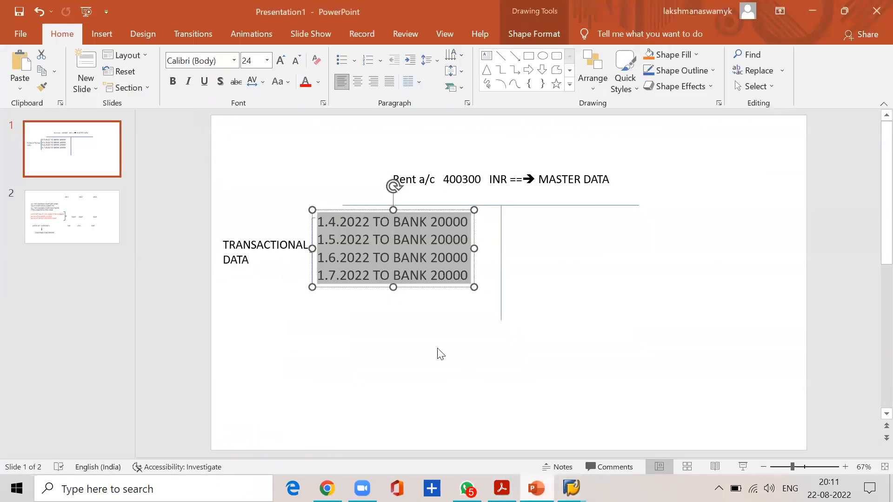
{"action": "left_click", "coordinate": [367, 339]}
{"action": "left_click_drag", "start_coordinate": [373, 221], "coordinate": [455, 279]}
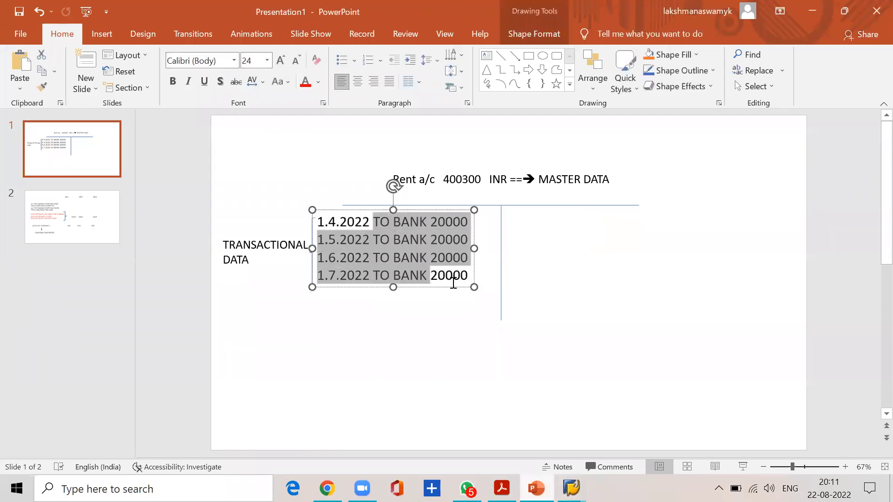
{"action": "left_click", "coordinate": [417, 328]}
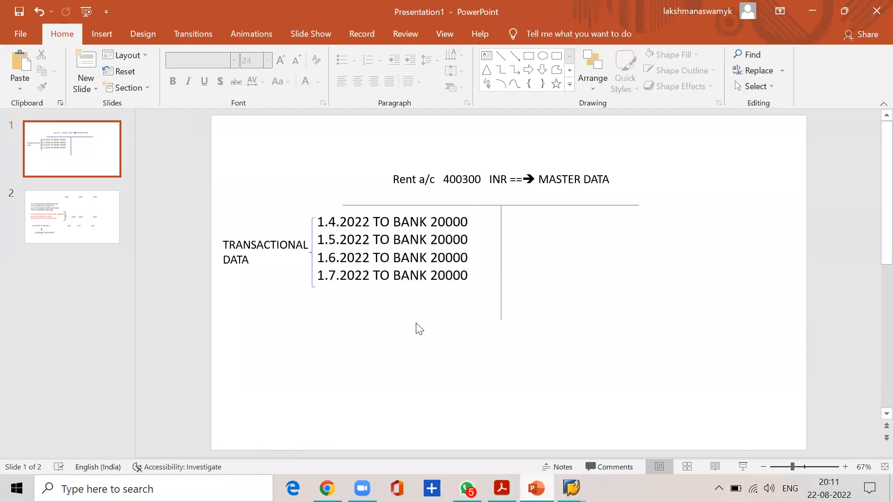
Examine the rent account heading and the posting dates of its entries, from 1.4.2022 onward, as the sorting criterion.
{"action": "left_click", "coordinate": [419, 179]}
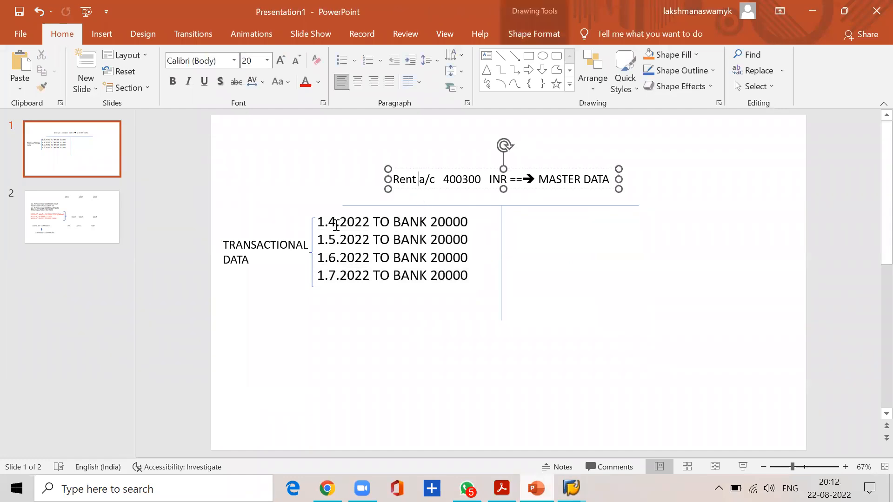
{"action": "left_click", "coordinate": [318, 223]}
{"action": "left_click_drag", "start_coordinate": [319, 222], "coordinate": [373, 222]}
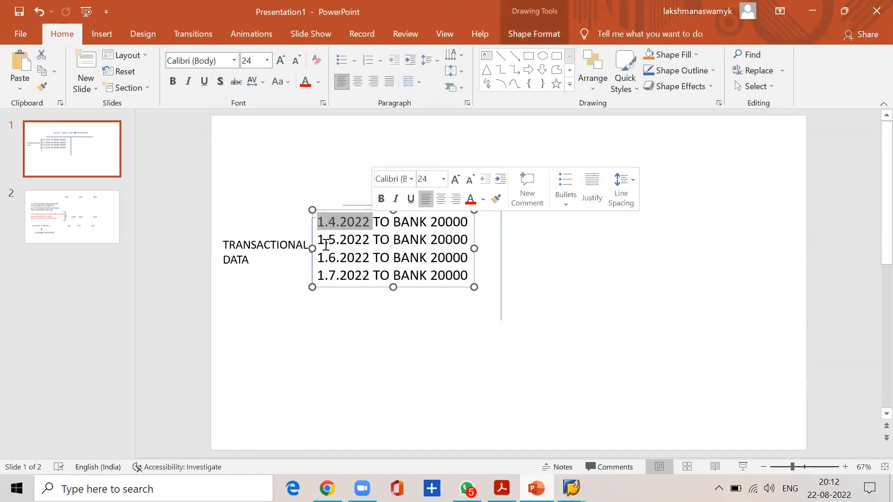
{"action": "left_click_drag", "start_coordinate": [318, 240], "coordinate": [370, 240]}
{"action": "left_click_drag", "start_coordinate": [316, 259], "coordinate": [321, 257]}
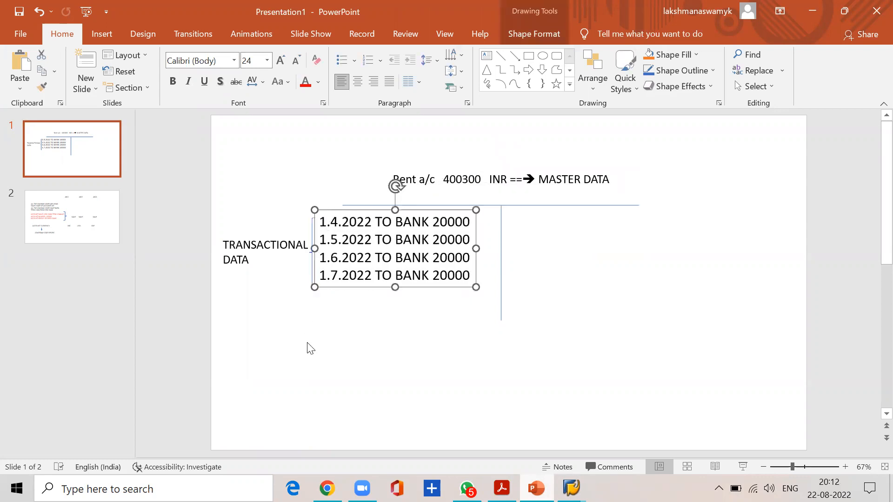
{"action": "left_click", "coordinate": [321, 338]}
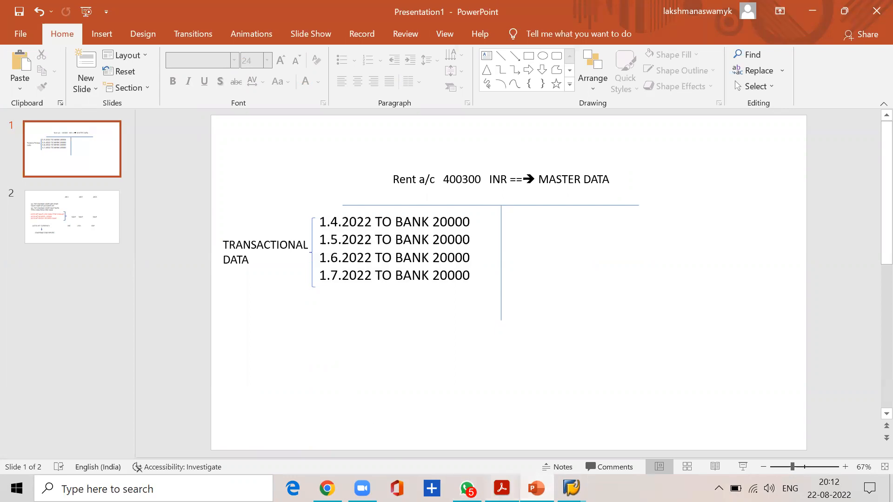
Switch to the SAP G/L account form and choose sort key 001 Posting date from the list of sort keys.
{"action": "left_click", "coordinate": [501, 488]}
{"action": "mouse_move", "coordinate": [572, 488]}
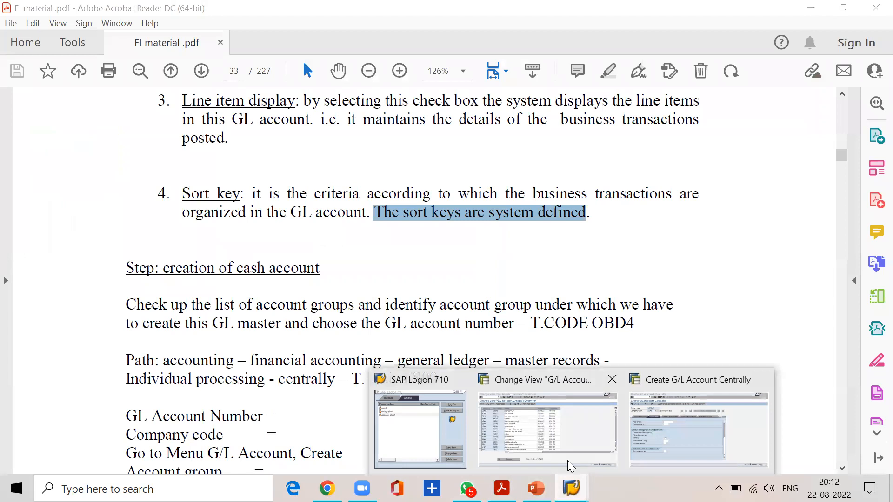
{"action": "left_click", "coordinate": [648, 421]}
{"action": "left_click", "coordinate": [251, 294]}
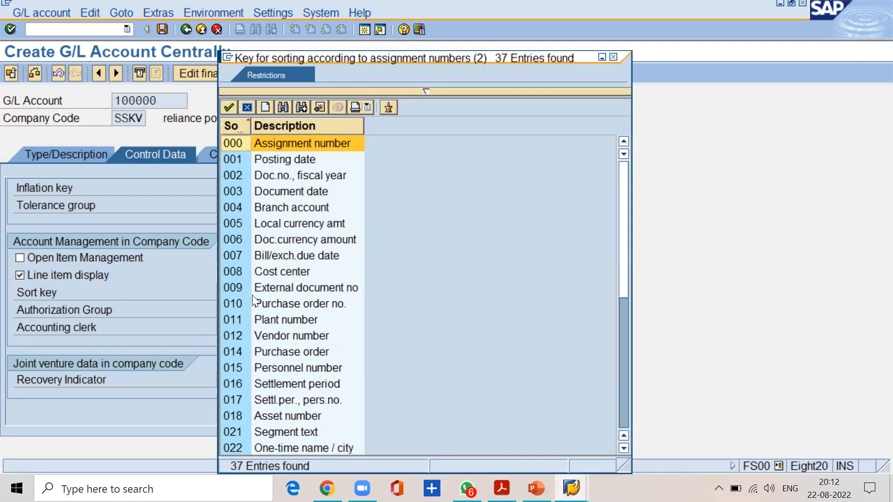
{"action": "left_click", "coordinate": [233, 161]}
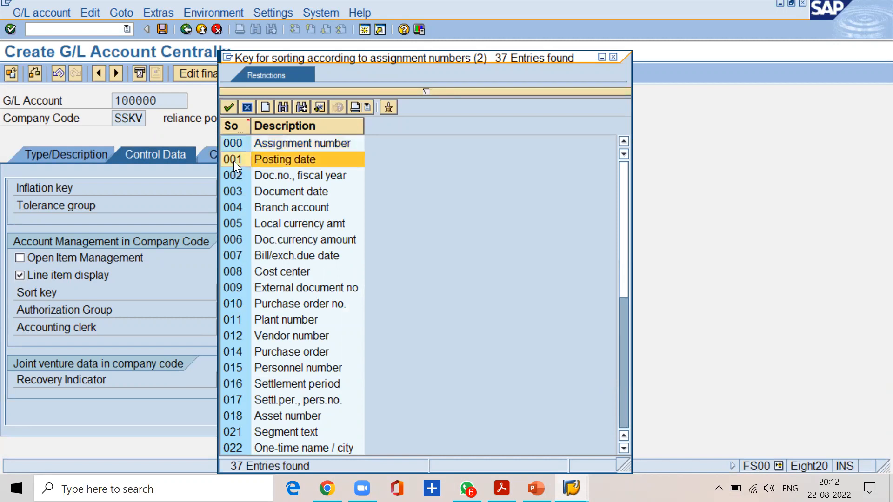
{"action": "double_click", "coordinate": [233, 161]}
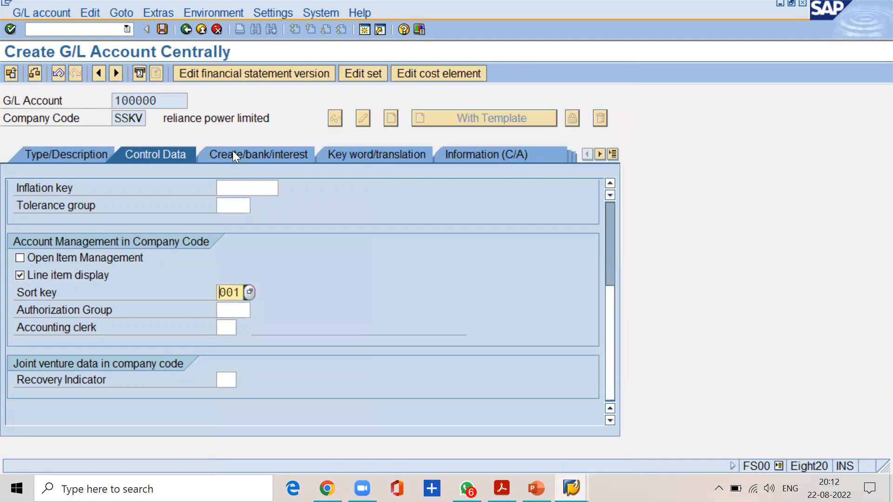
Check the FI material PDF for the instruction that follows the sort key, then return to SAP.
{"action": "left_click", "coordinate": [501, 489]}
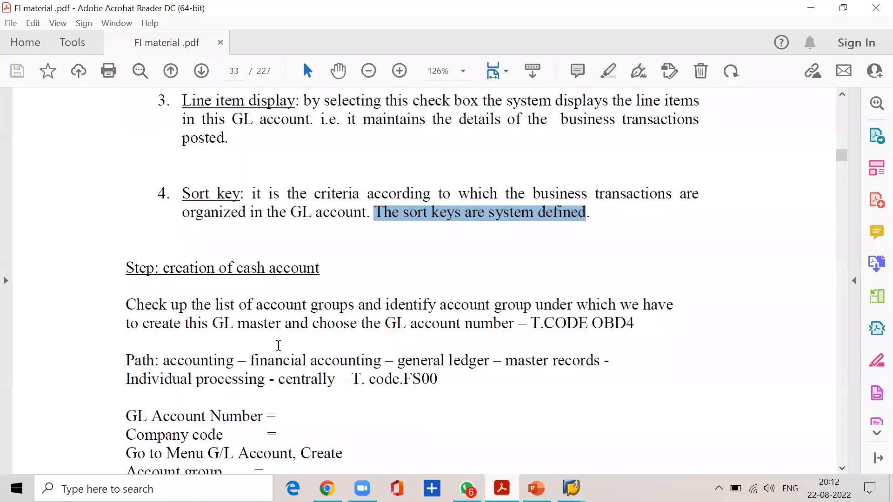
{"action": "scroll", "coordinate": [353, 381], "scroll_direction": "up", "scroll_amount": 8}
{"action": "scroll", "coordinate": [278, 345], "scroll_direction": "up", "scroll_amount": 12}
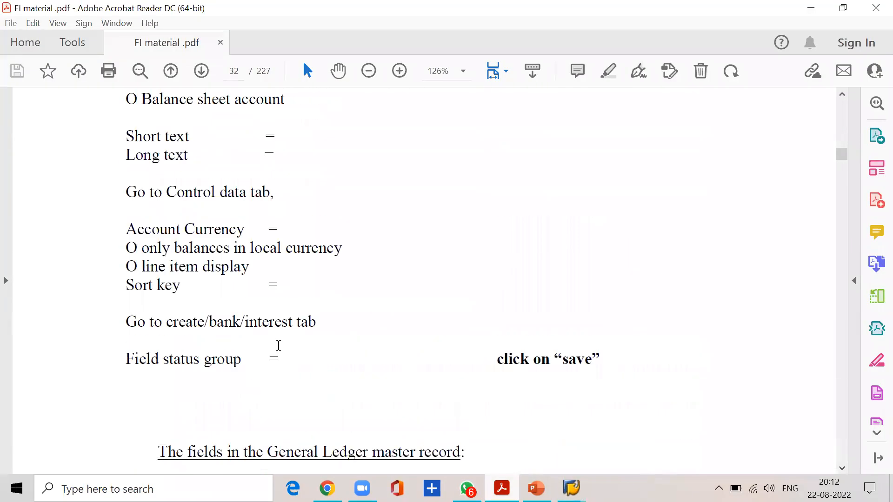
{"action": "left_click_drag", "start_coordinate": [129, 321], "coordinate": [324, 322]}
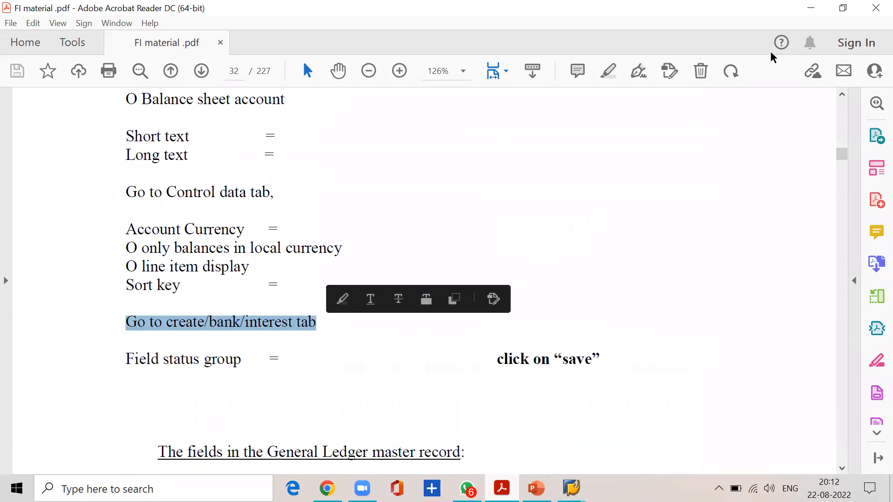
{"action": "left_click", "coordinate": [812, 11]}
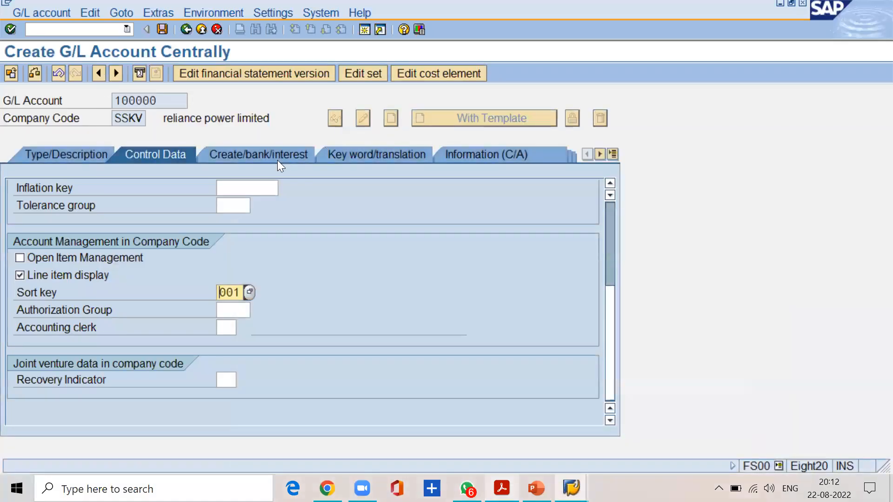
Set the field status group of account 100000 to G001 in its create/bank/interest data and save the account.
{"action": "left_click", "coordinate": [277, 159]}
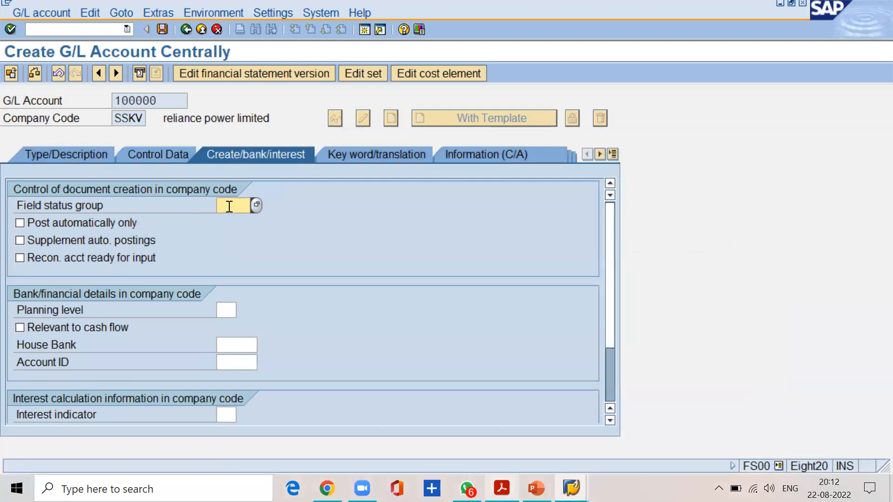
{"action": "type", "text": "g001"}
{"action": "left_click_drag", "start_coordinate": [167, 105], "coordinate": [99, 103]}
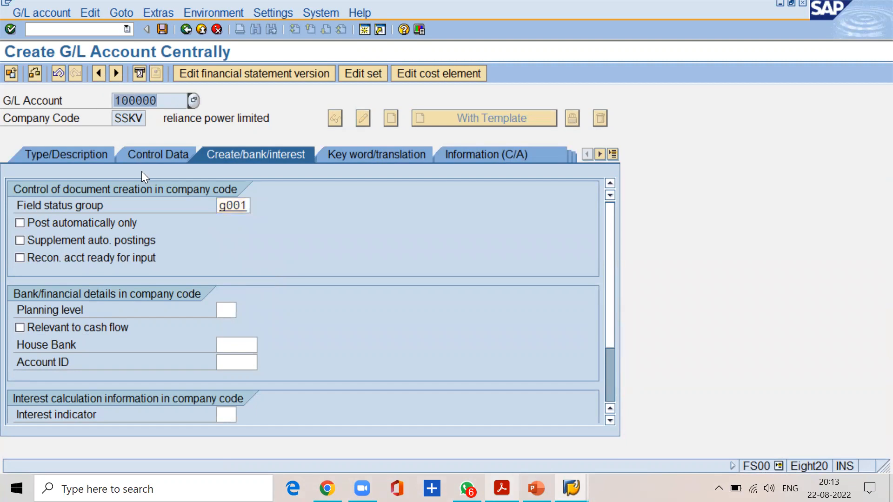
{"action": "left_click", "coordinate": [165, 104]}
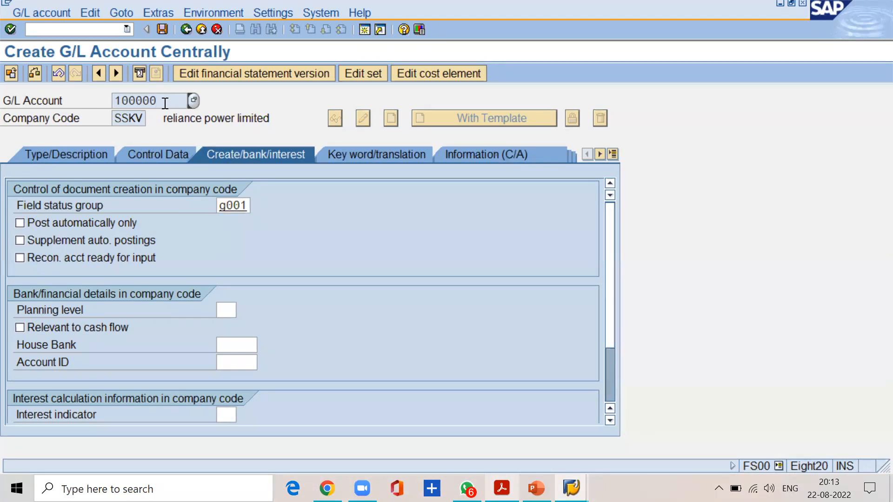
{"action": "left_click_drag", "start_coordinate": [248, 205], "coordinate": [215, 204]}
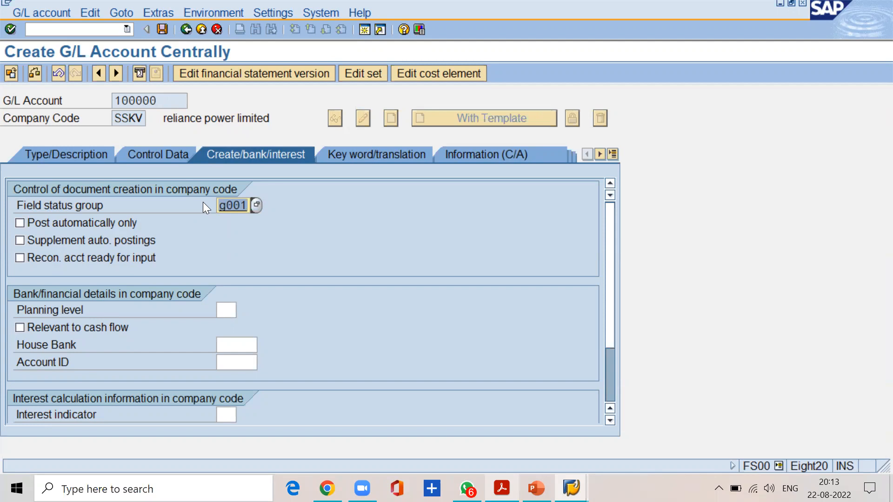
{"action": "left_click", "coordinate": [163, 32]}
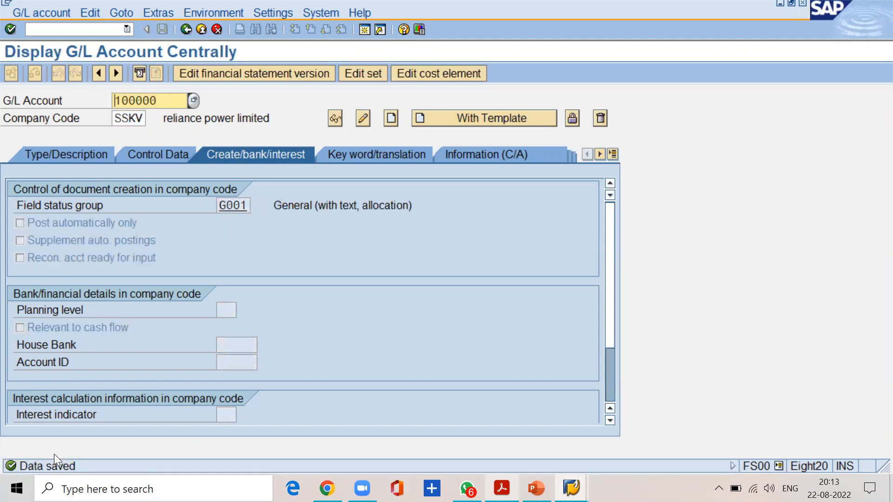
Switch to the FI material PDF and find the next account to create after account 100000.
{"action": "left_click_drag", "start_coordinate": [171, 100], "coordinate": [92, 108]}
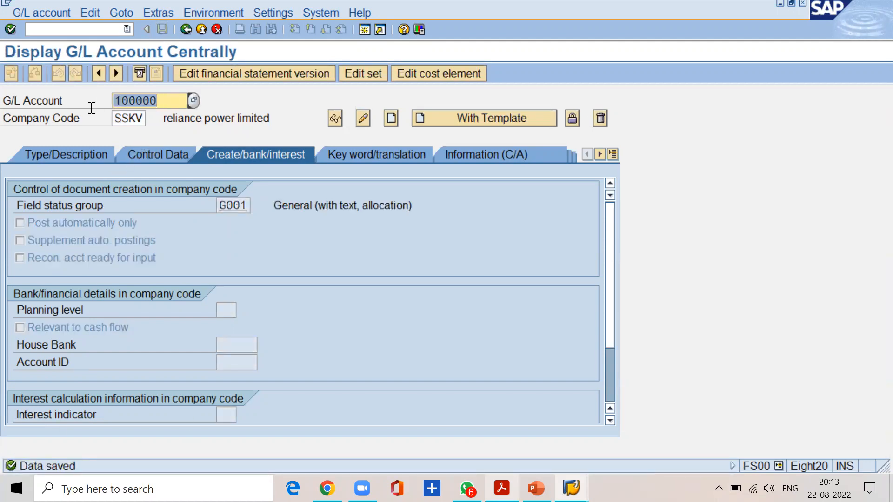
{"action": "key", "text": "alt+Tab"}
{"action": "scroll", "coordinate": [324, 341], "scroll_direction": "down", "scroll_amount": 10}
{"action": "scroll", "coordinate": [325, 341], "scroll_direction": "down", "scroll_amount": 10}
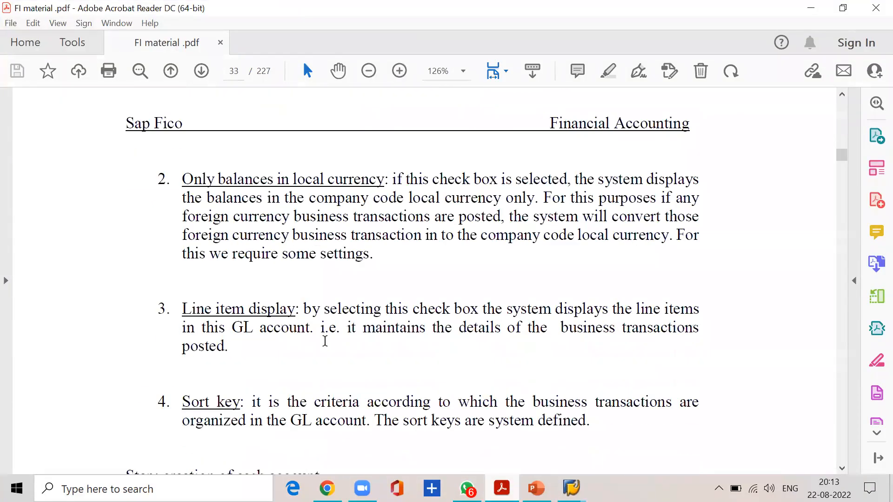
{"action": "left_click_drag", "start_coordinate": [162, 149], "coordinate": [334, 164]}
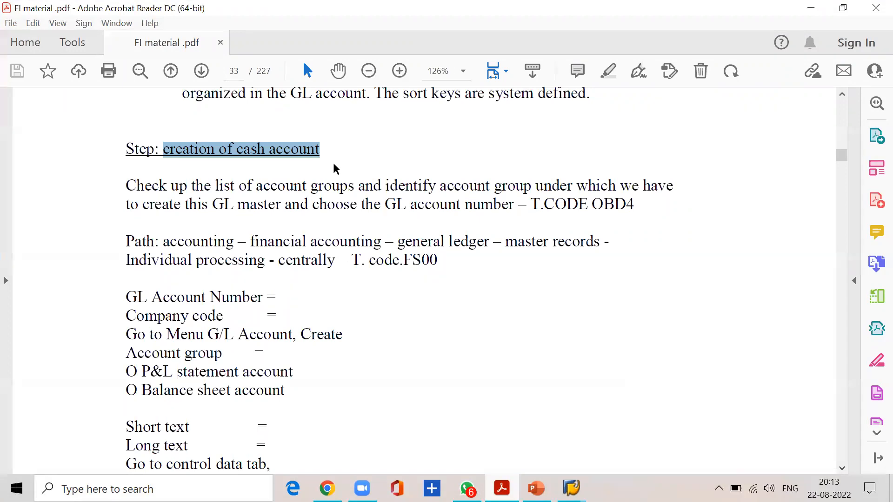
Switch to the SAP G/L account groups view and look up SSKV's number range for current assets loans and adv.
{"action": "left_click", "coordinate": [571, 488]}
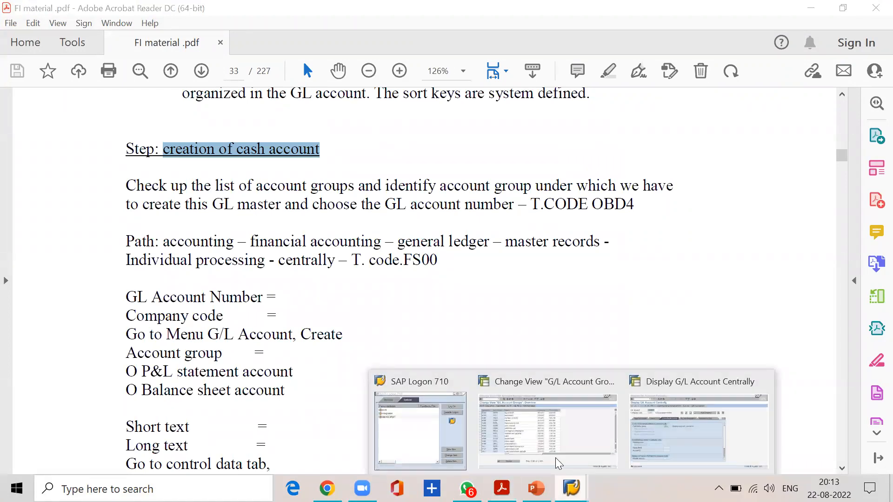
{"action": "left_click", "coordinate": [548, 431]}
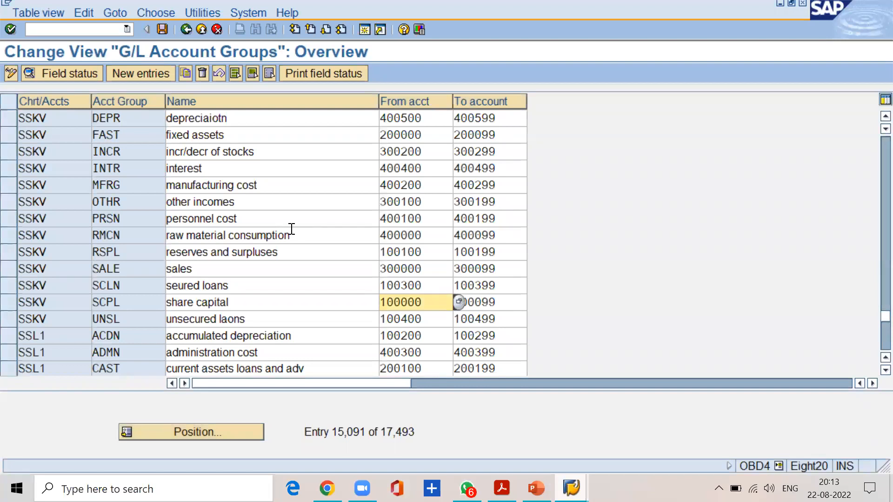
{"action": "scroll", "coordinate": [292, 228], "scroll_direction": "up", "scroll_amount": 2}
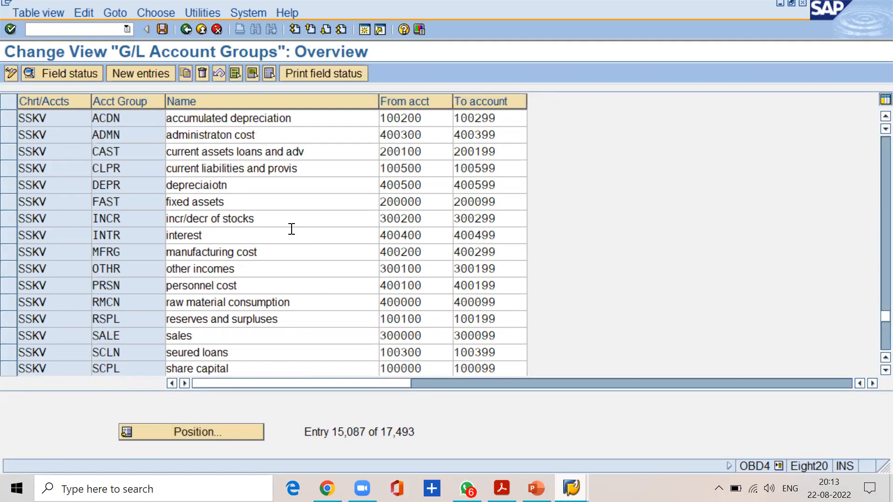
{"action": "left_click", "coordinate": [50, 186]}
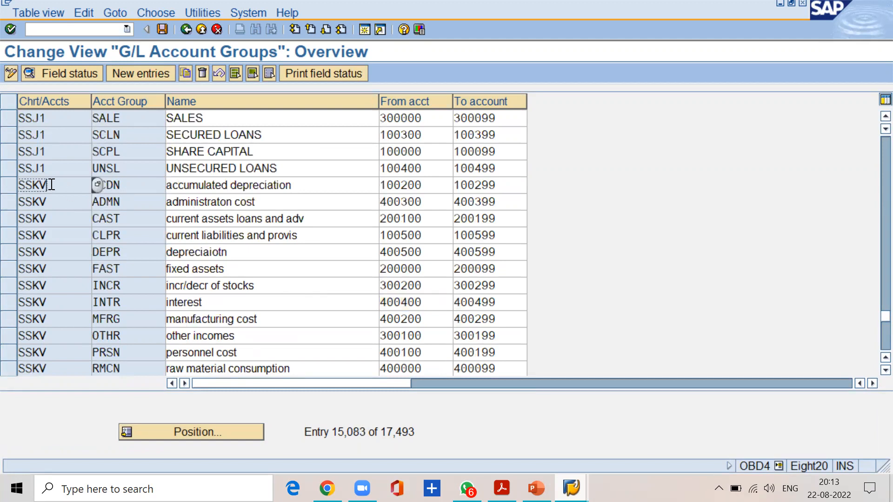
{"action": "left_click_drag", "start_coordinate": [315, 223], "coordinate": [158, 220]}
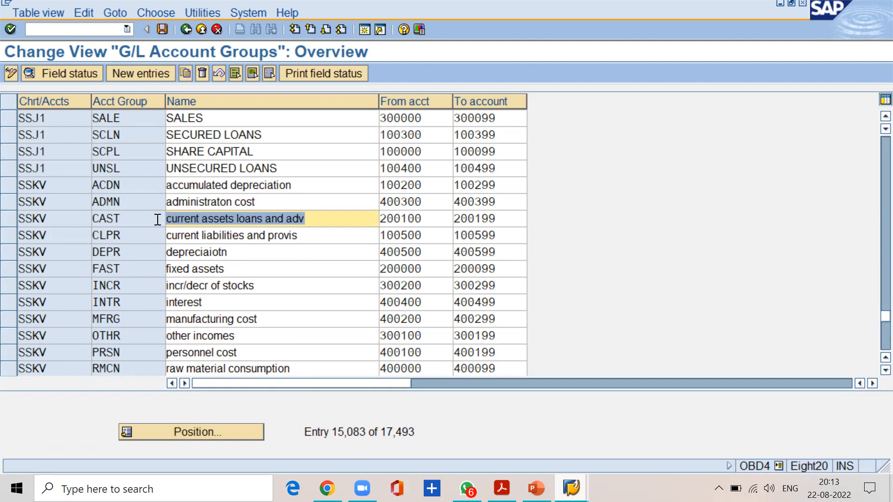
{"action": "left_click_drag", "start_coordinate": [427, 220], "coordinate": [375, 220]}
{"action": "left_click_drag", "start_coordinate": [495, 221], "coordinate": [447, 221]}
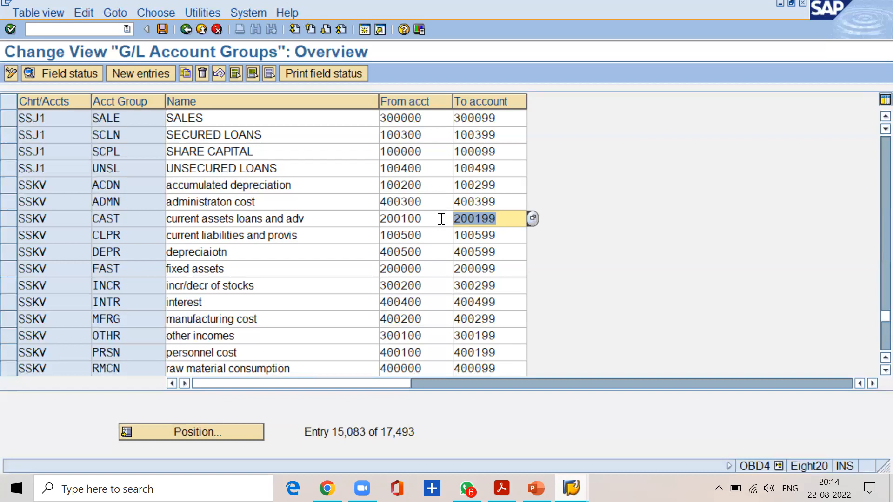
{"action": "left_click_drag", "start_coordinate": [440, 219], "coordinate": [361, 217]}
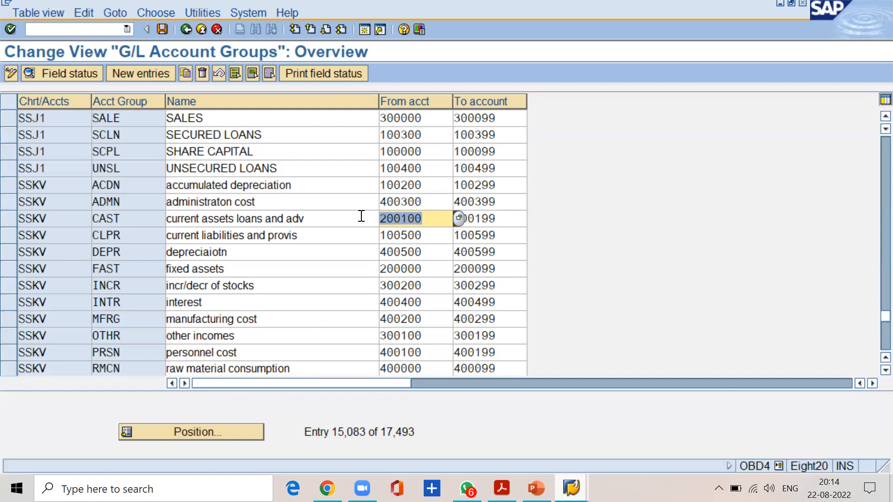
Return to the SAP FS00 account form, enter G/L account 200100 for company code SSKV and start creating it.
{"action": "mouse_move", "coordinate": [571, 489]}
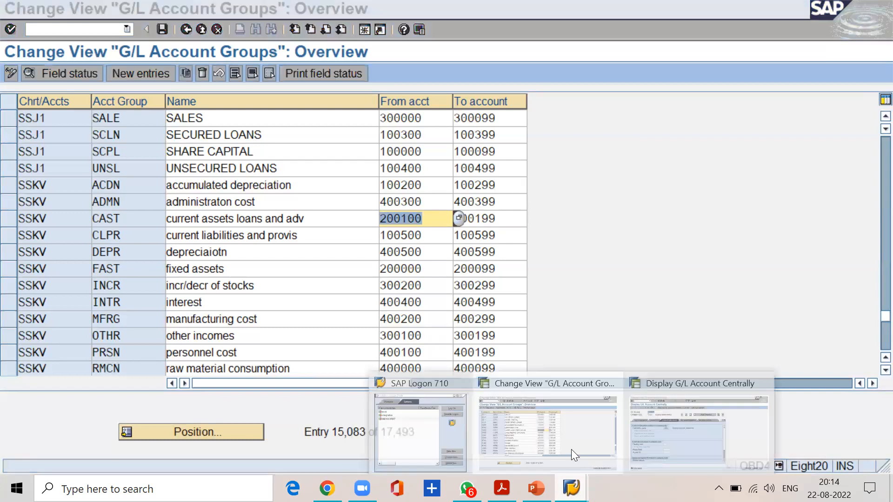
{"action": "left_click", "coordinate": [638, 430]}
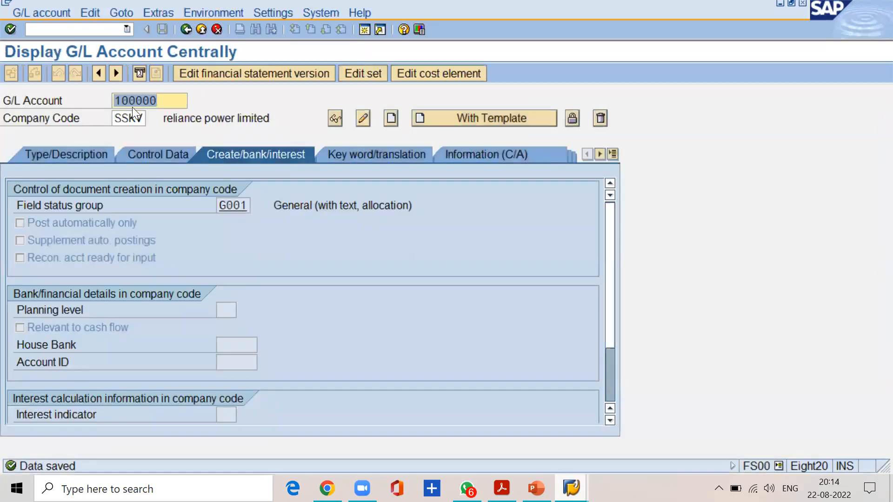
{"action": "left_click", "coordinate": [172, 99]}
{"action": "key", "text": "BackSpace"}
{"action": "key", "text": "BackSpace"}
{"action": "key", "text": "BackSpace"}
{"action": "key", "text": "BackSpace"}
{"action": "key", "text": "BackSpace"}
{"action": "key", "text": "BackSpace"}
{"action": "type", "text": "200100"}
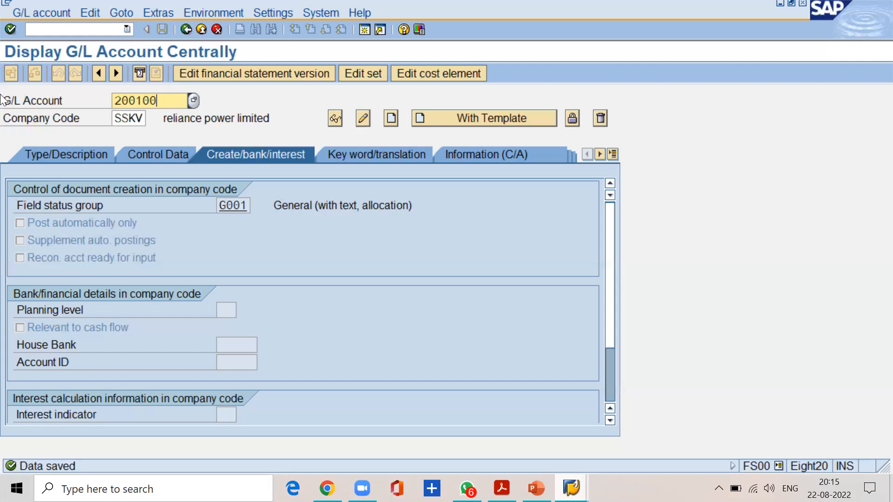
{"action": "double_click", "coordinate": [3, 1]}
{"action": "left_click", "coordinate": [36, 12]}
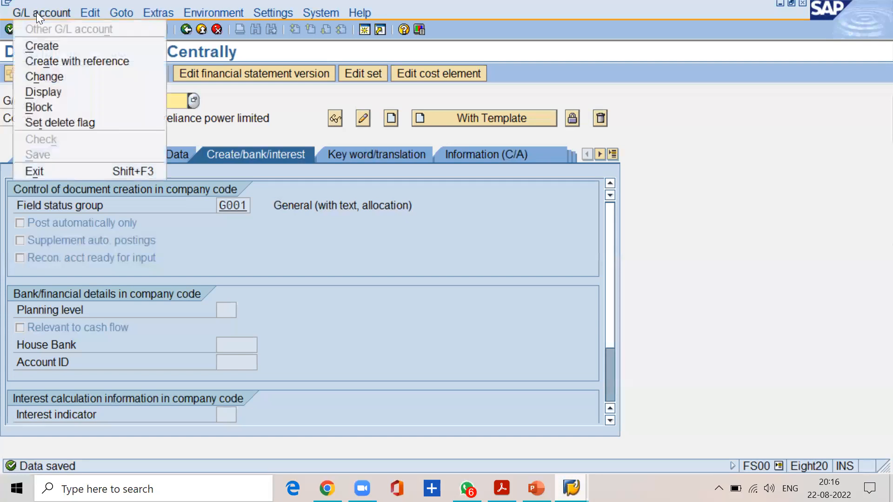
{"action": "left_click", "coordinate": [45, 44]}
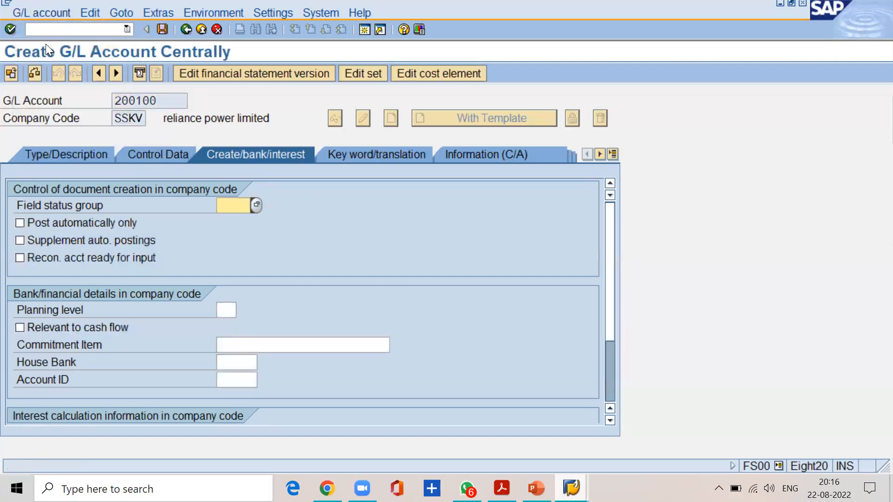
Assign account 200100 to account group CAST current assets loans and adv and classify it as a balance sheet account.
{"action": "left_click", "coordinate": [76, 157]}
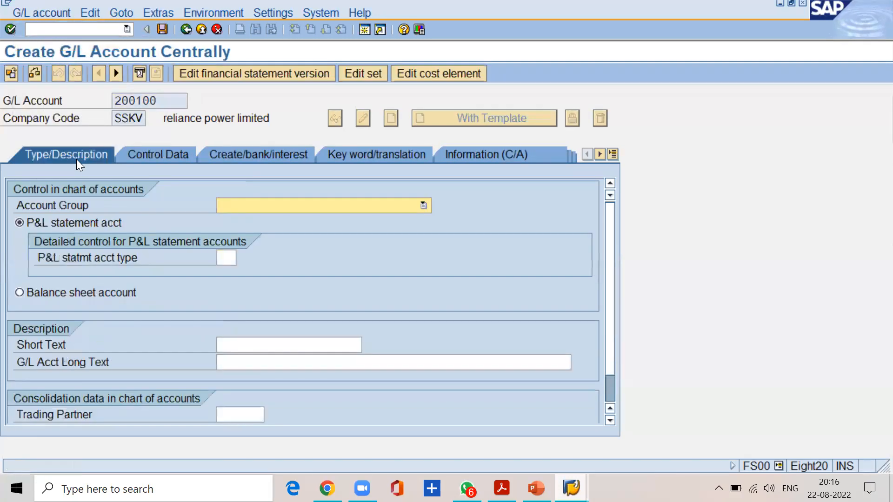
{"action": "left_click", "coordinate": [251, 206]}
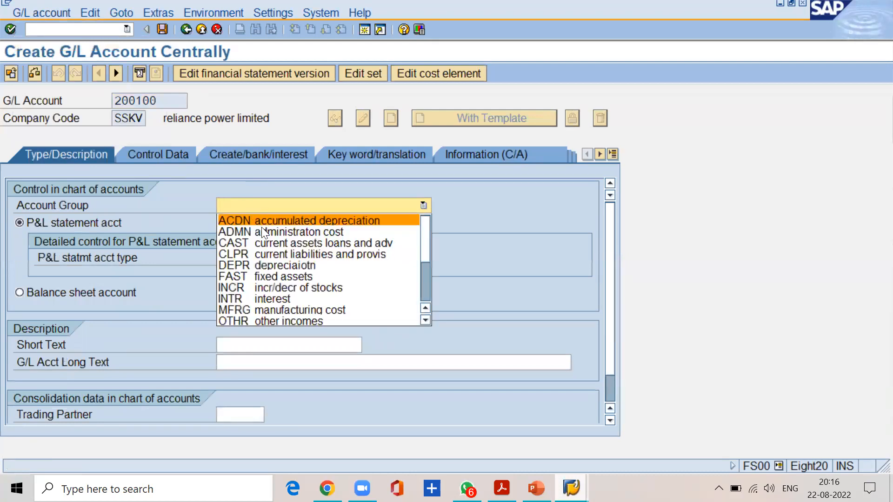
{"action": "left_click", "coordinate": [273, 244]}
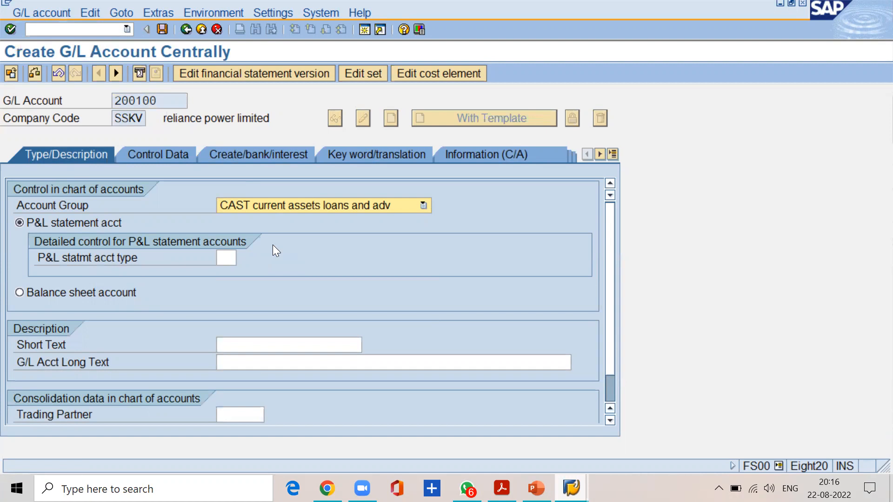
{"action": "left_click", "coordinate": [19, 293]}
Enter "cash a/c" as both the short text and the G/L account long text.
{"action": "left_click", "coordinate": [248, 344]}
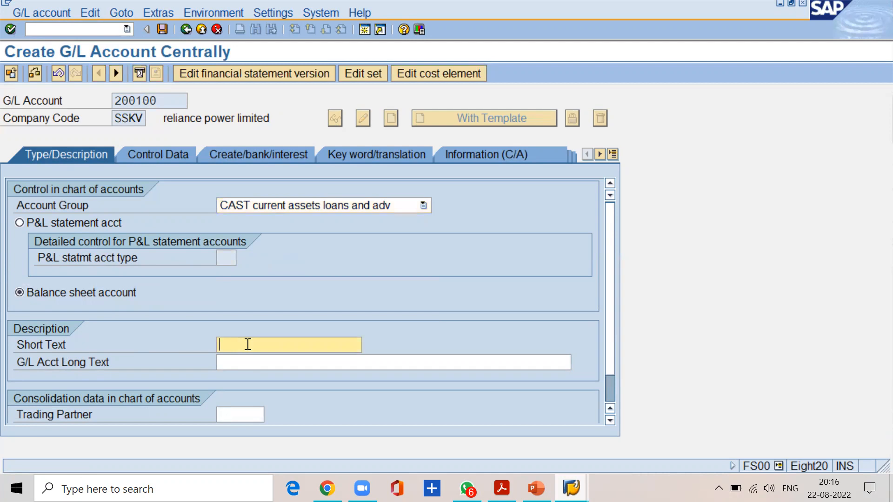
{"action": "type", "text": "cash a/c"}
{"action": "key", "text": "Tab"}
{"action": "type", "text": "cash a/c"}
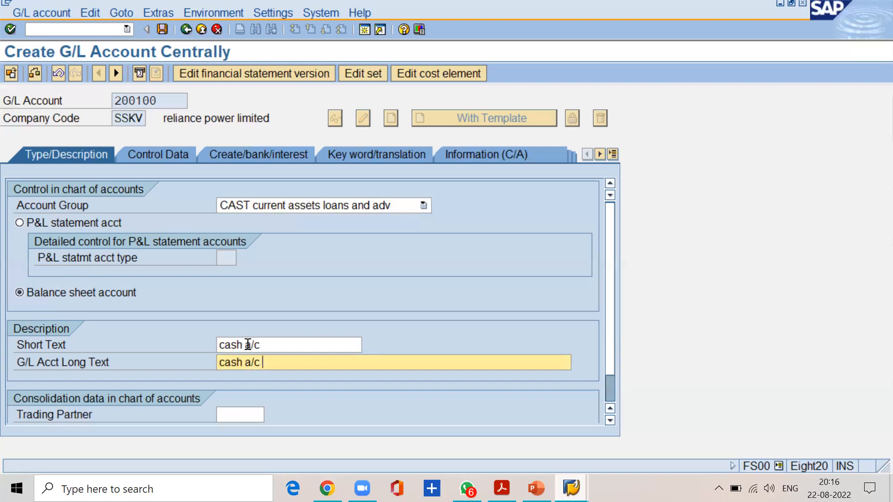
In account 200100's company code control data, enable only balances in local currency.
{"action": "left_click", "coordinate": [158, 154]}
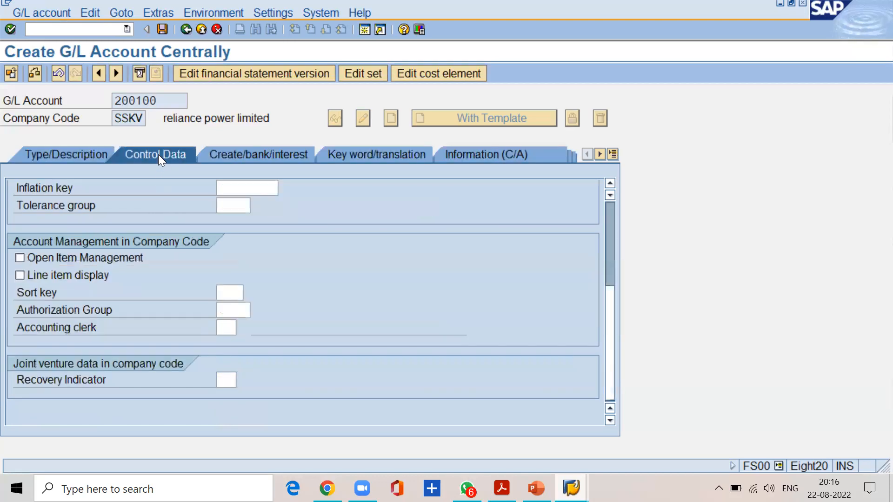
{"action": "scroll", "coordinate": [275, 288], "scroll_direction": "up", "scroll_amount": 4}
{"action": "left_click", "coordinate": [242, 205]}
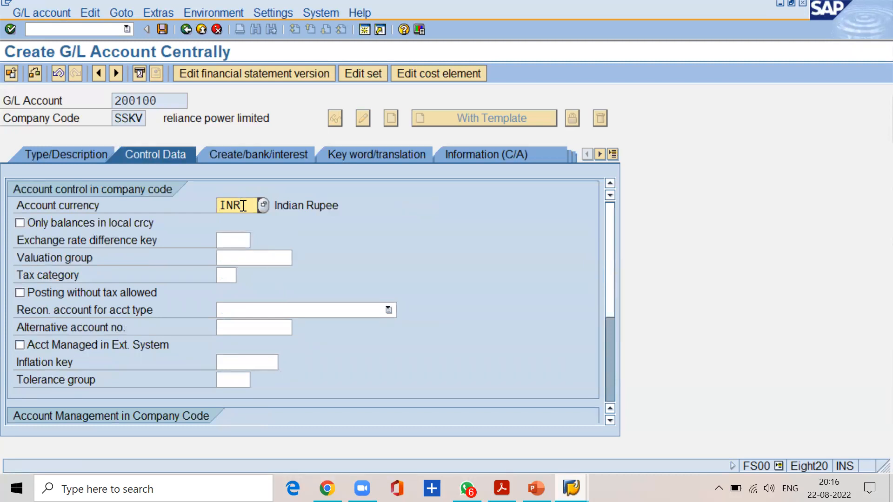
{"action": "left_click", "coordinate": [26, 222]}
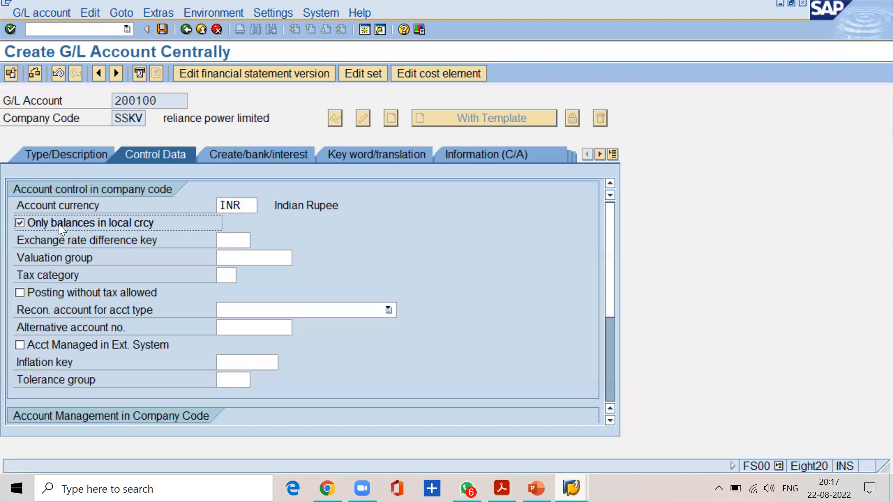
Enable line item display for account 200100 and set its sort key to 001.
{"action": "left_click", "coordinate": [610, 421]}
{"action": "left_click", "coordinate": [610, 421]}
{"action": "left_click", "coordinate": [609, 420]}
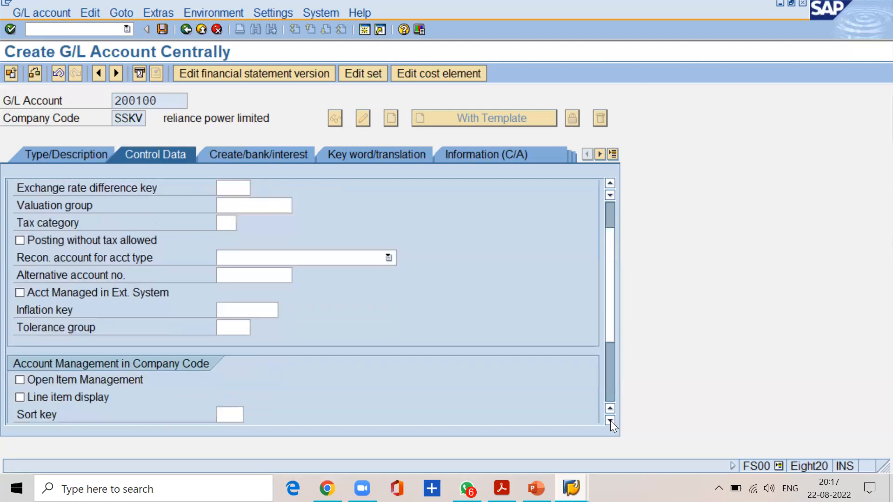
{"action": "left_click", "coordinate": [609, 421]}
{"action": "left_click", "coordinate": [46, 379]}
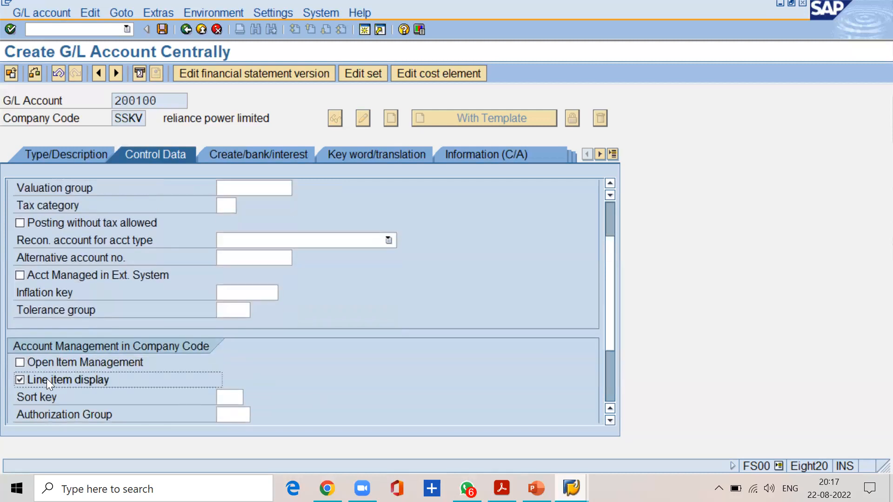
{"action": "left_click", "coordinate": [234, 400]}
{"action": "type", "text": "001"}
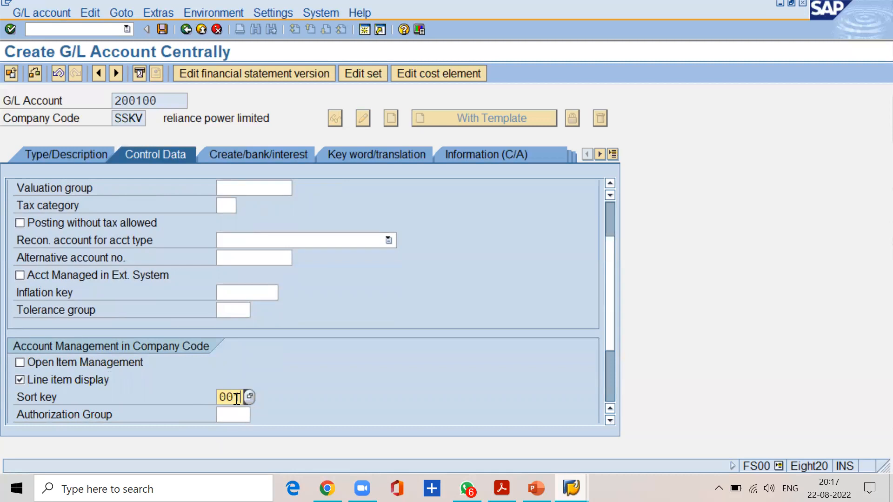
Assign field status group G001 to account 200100 in its document creation settings.
{"action": "left_click", "coordinate": [241, 155]}
{"action": "type", "text": "g001"}
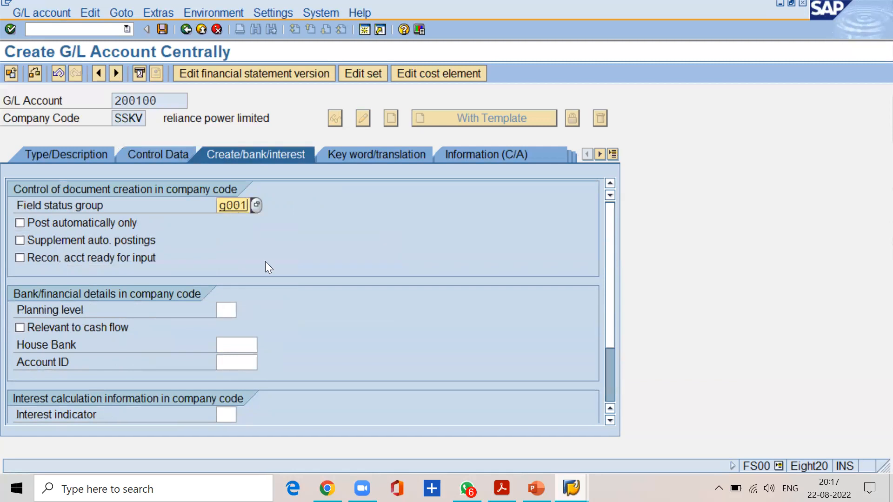
Check the additional selections in the FI material PDF, mark account 200100 in SAP as relevant to cash flow and save it.
{"action": "mouse_move", "coordinate": [502, 489]}
{"action": "left_click", "coordinate": [500, 426]}
{"action": "scroll", "coordinate": [312, 347], "scroll_direction": "down", "scroll_amount": 5}
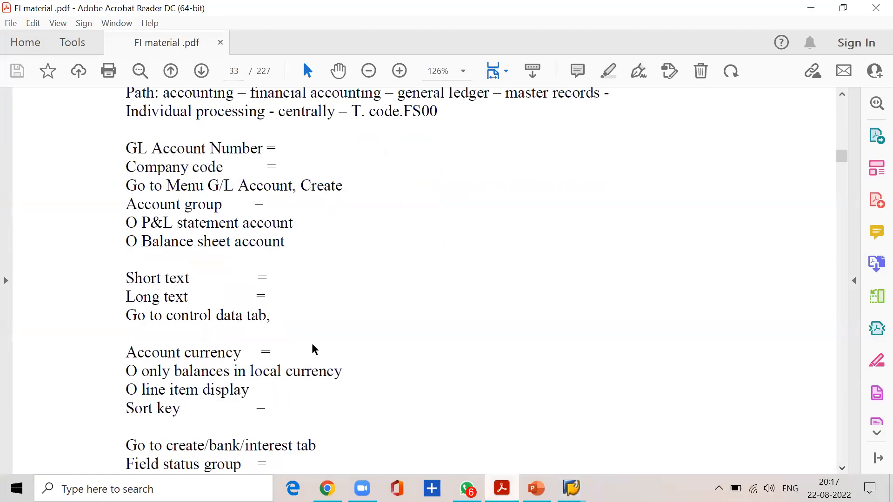
{"action": "left_click_drag", "start_coordinate": [137, 383], "coordinate": [282, 391]}
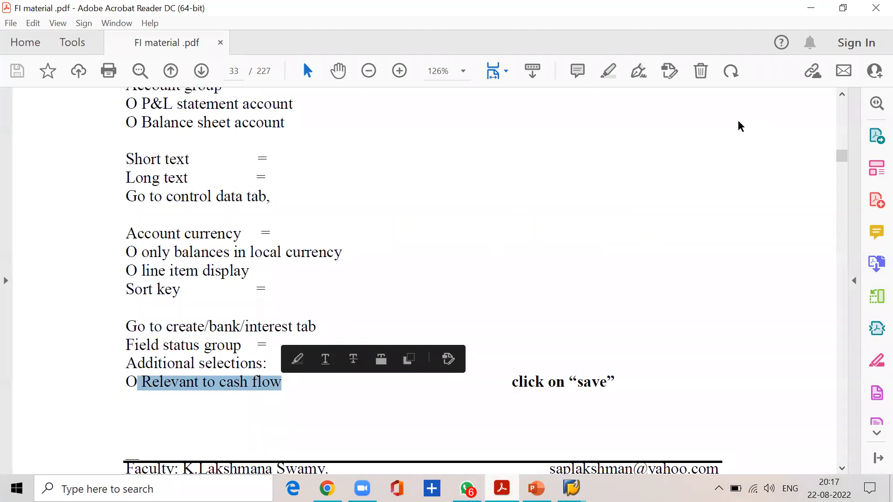
{"action": "left_click", "coordinate": [812, 8]}
{"action": "left_click", "coordinate": [77, 328]}
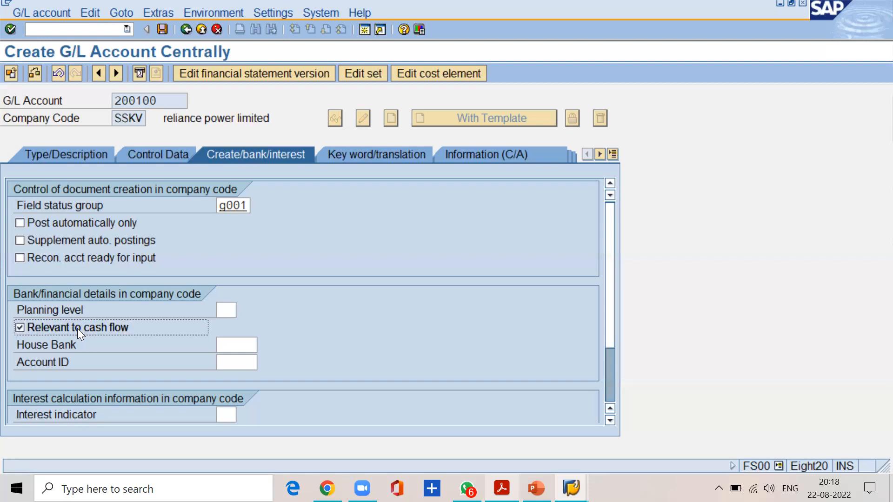
{"action": "left_click", "coordinate": [162, 24]}
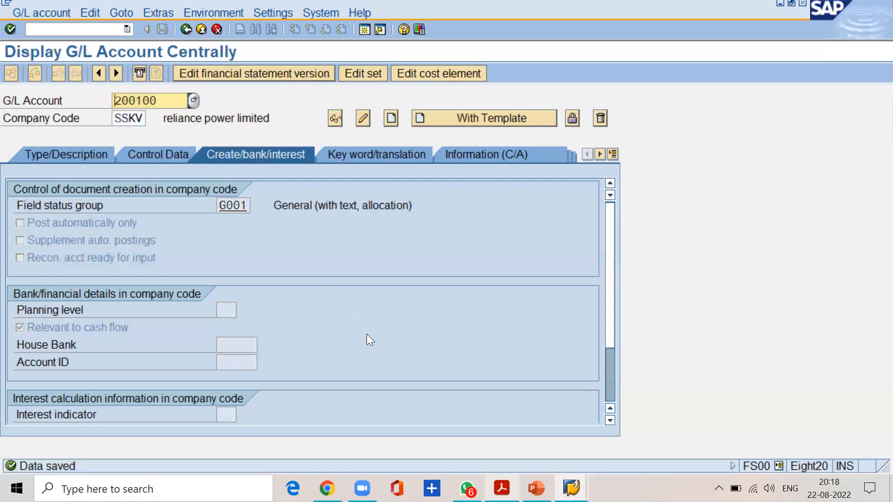
Switch to the FI material PDF and go to the section on creating the surplus in P&L account.
{"action": "left_click", "coordinate": [501, 488]}
{"action": "scroll", "coordinate": [308, 305], "scroll_direction": "down", "scroll_amount": 10}
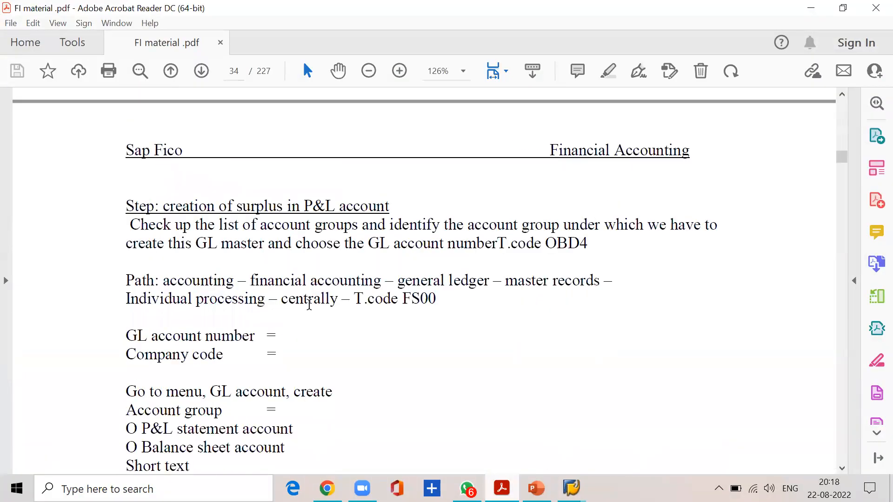